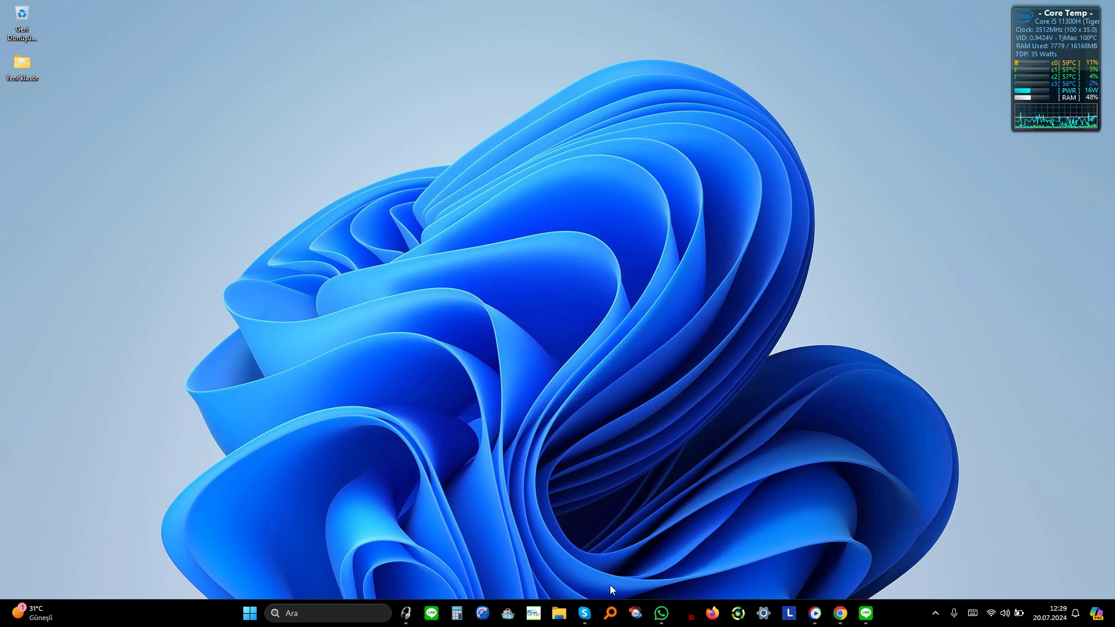
- In File Explorer's folder options, enable "Oturum açmada önceki klasör pencerelerini geri yükle" among the advanced view settings and apply it
left_click(569, 603)
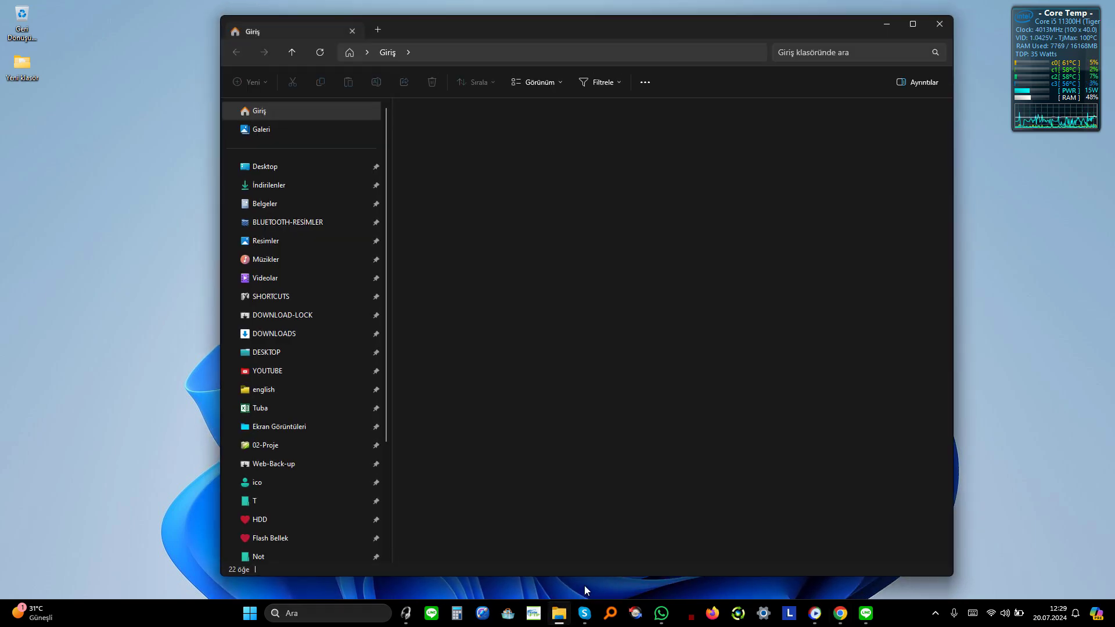
left_click(645, 82)
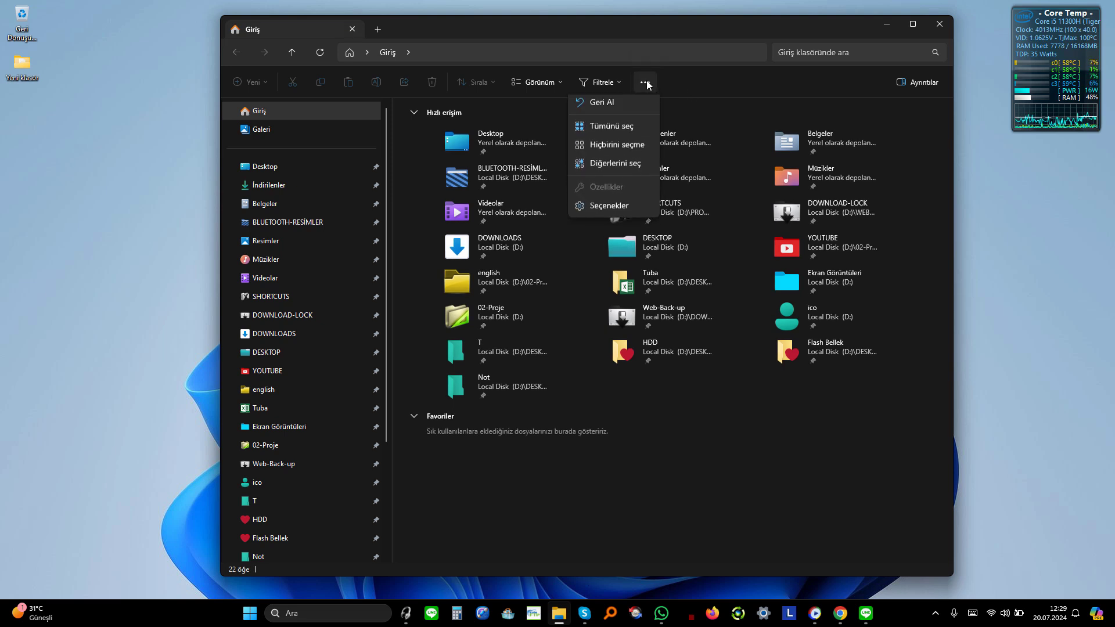
left_click(615, 214)
left_click(280, 137)
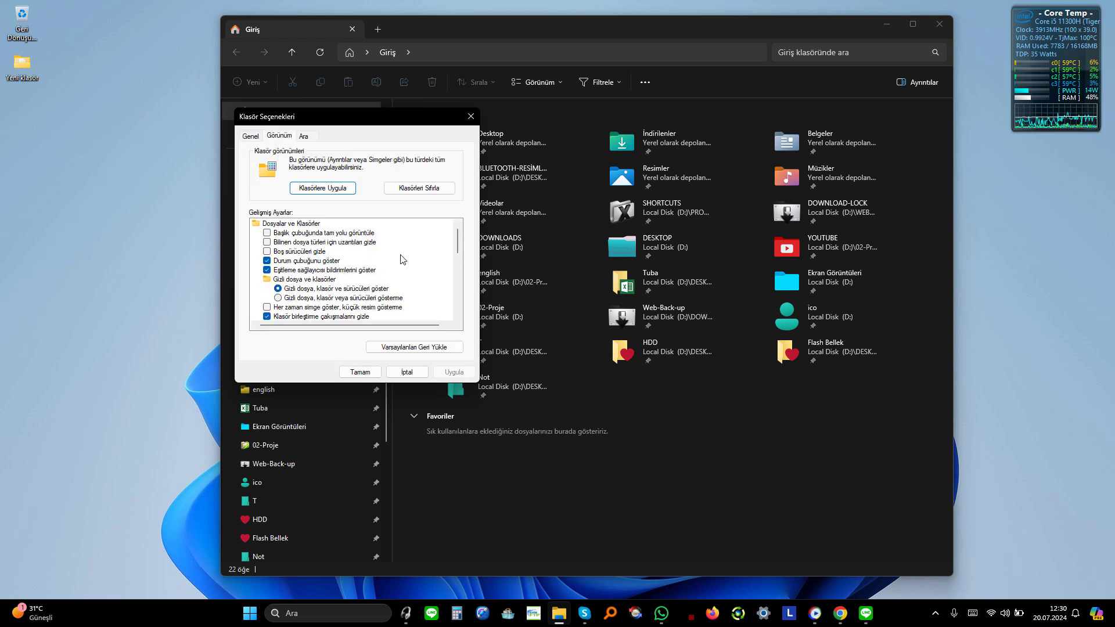
scroll(402, 259, "down", 4)
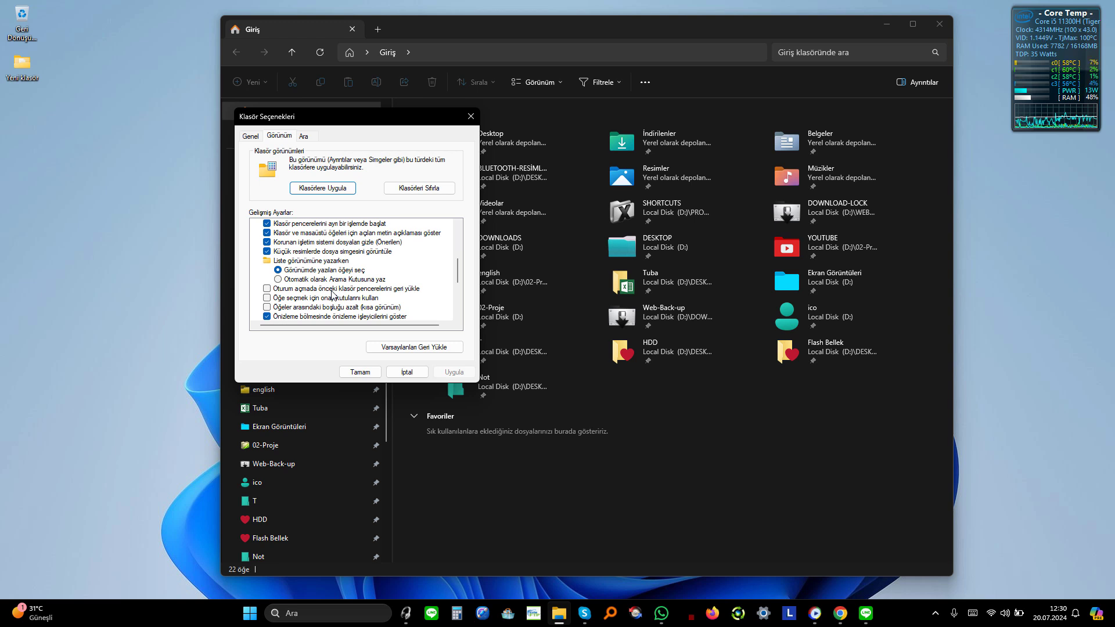
left_click(267, 288)
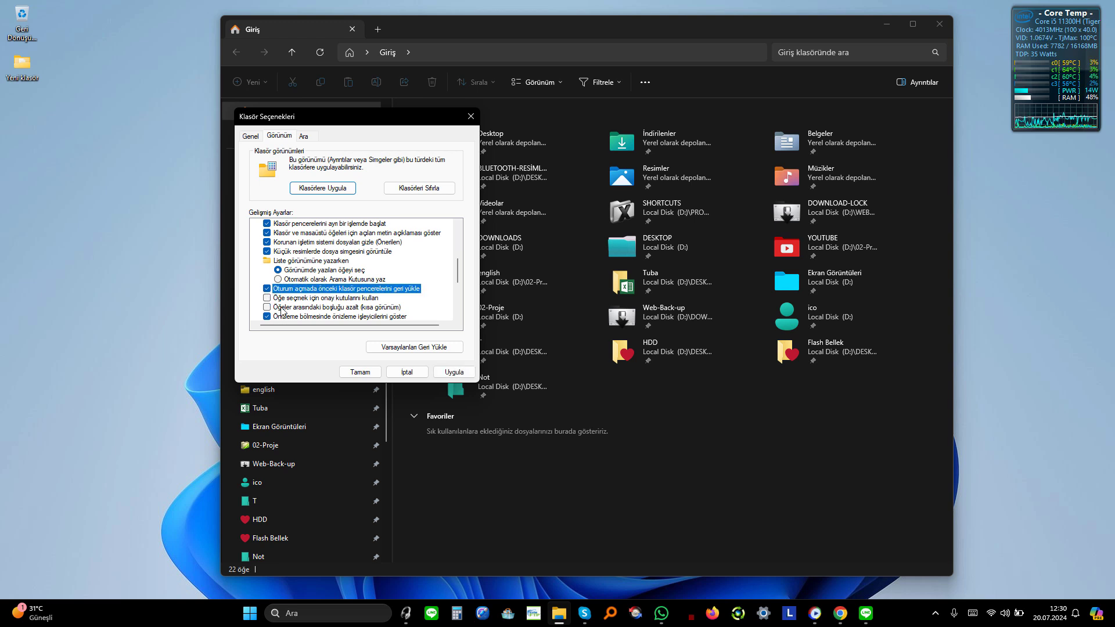
left_click(455, 372)
left_click(360, 371)
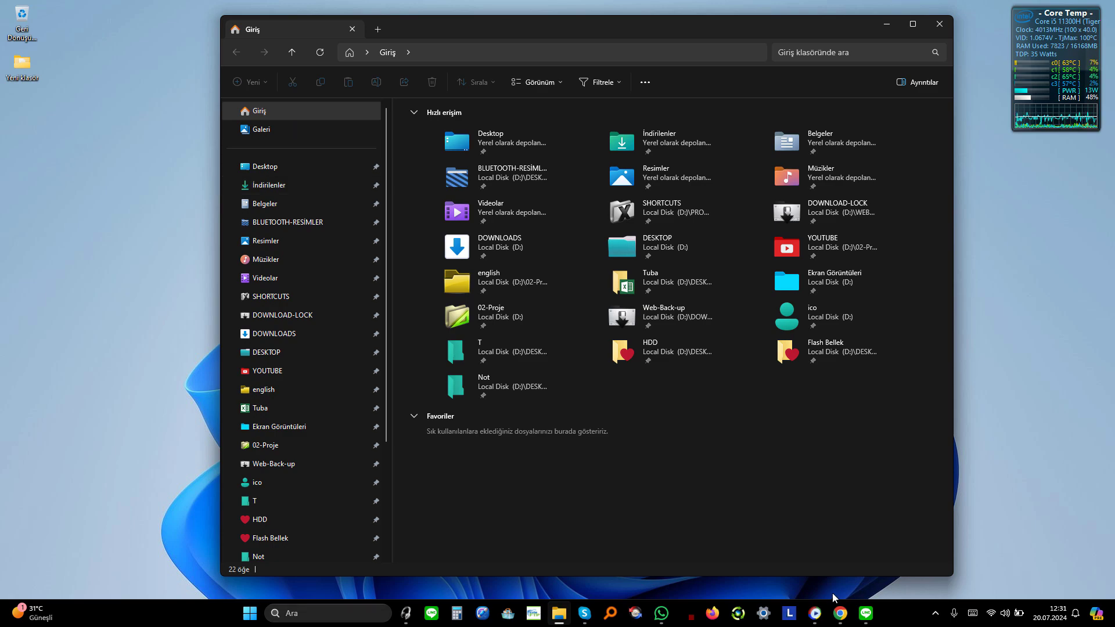
- Switch to Chrome, copy the registry path under "Yöntem 2" from the article's source view, and clear the open windows off the desktop
left_click(840, 615)
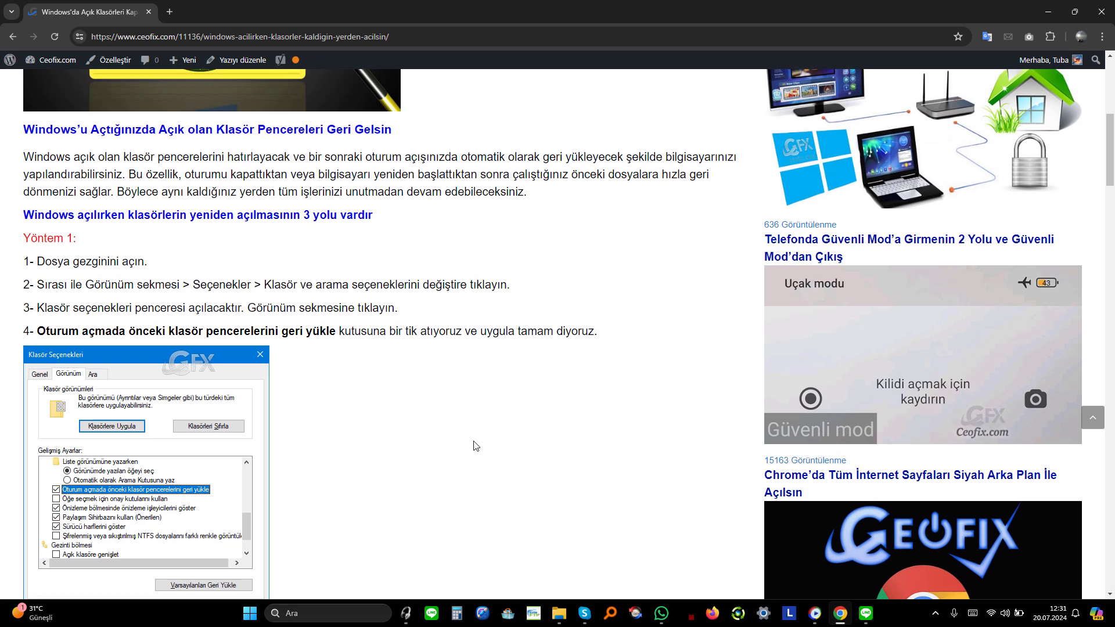
scroll(467, 453, "down", 7)
scroll(467, 453, "down", 2)
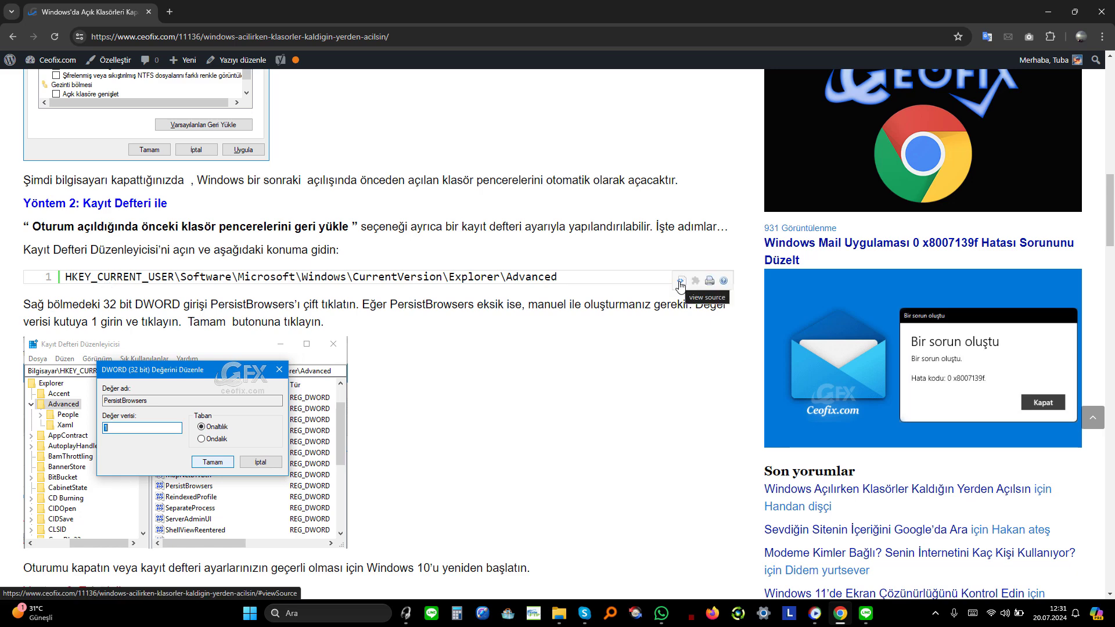
left_click(680, 283)
left_click_drag(673, 245, 344, 251)
right_click(378, 240)
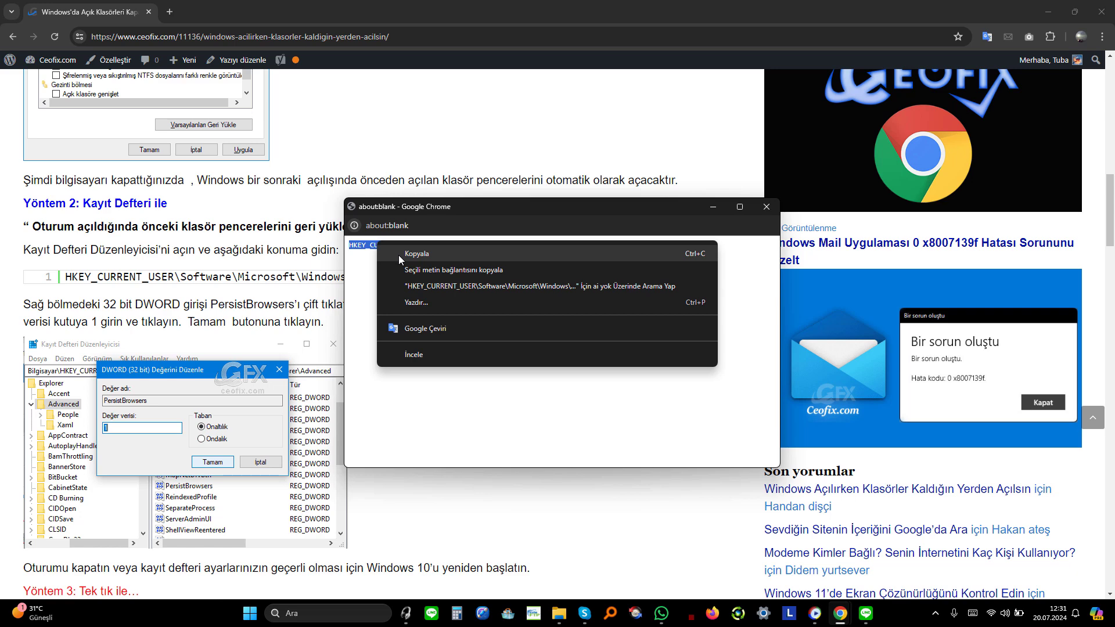
left_click(399, 255)
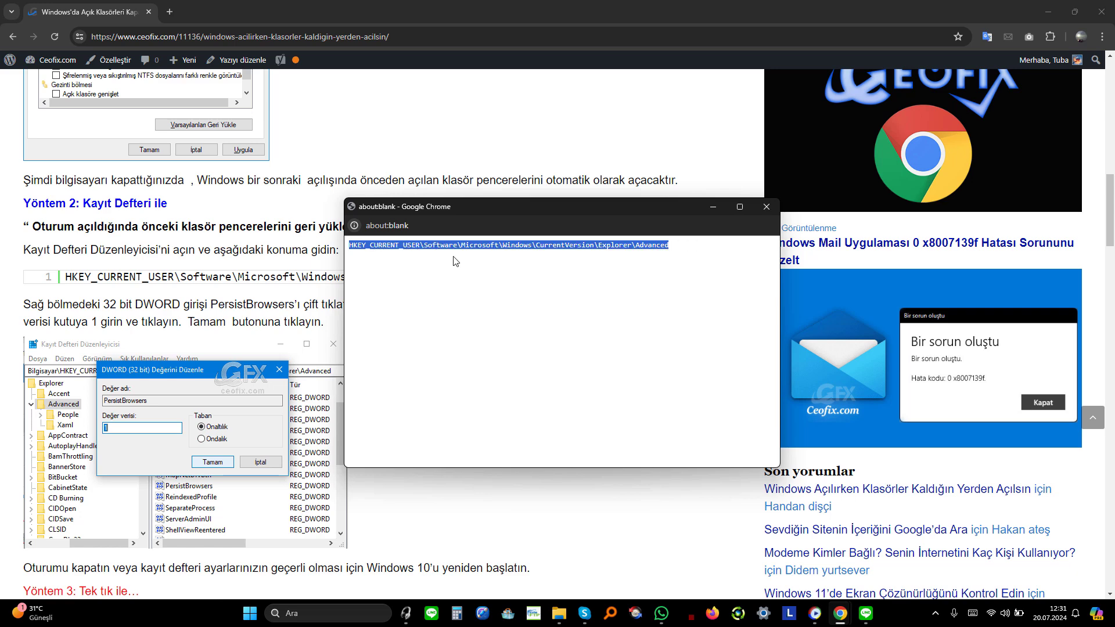
left_click(766, 208)
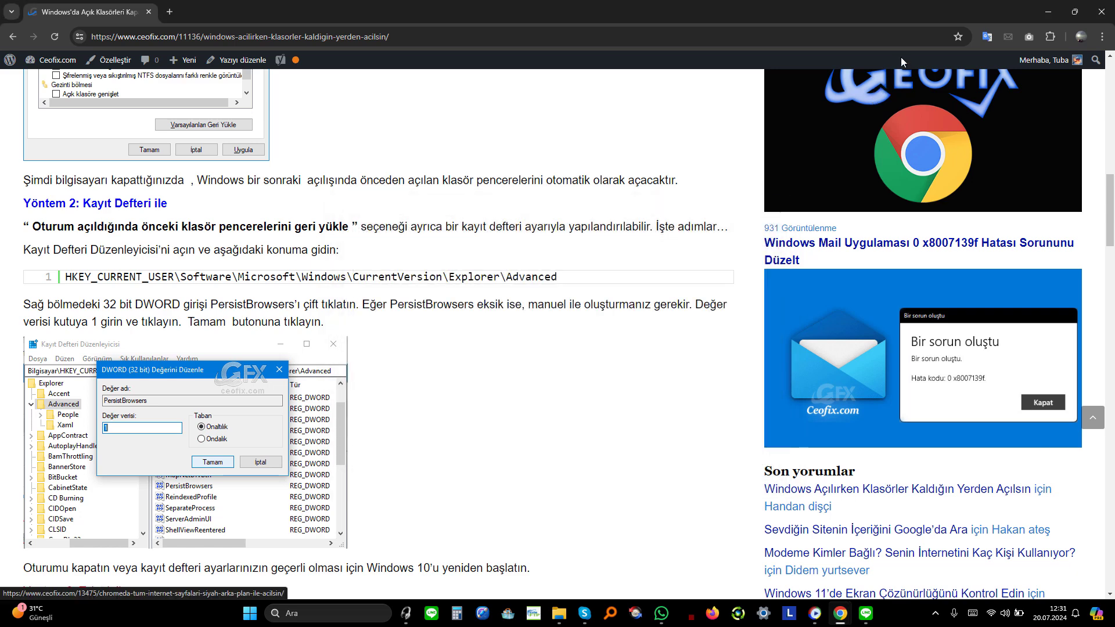
left_click(1053, 12)
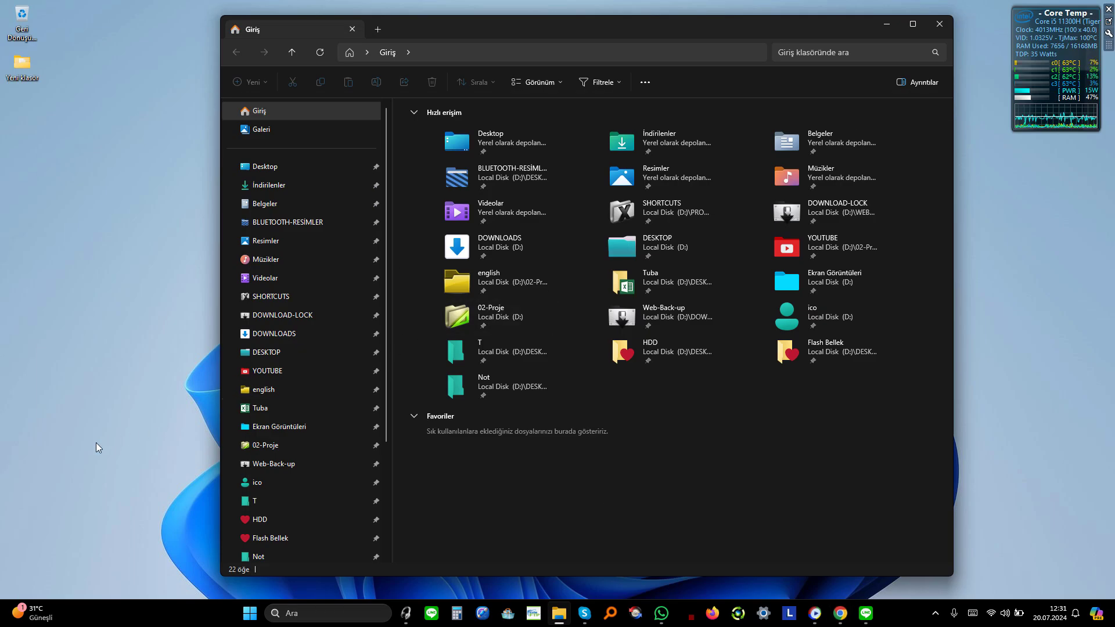
left_click(939, 24)
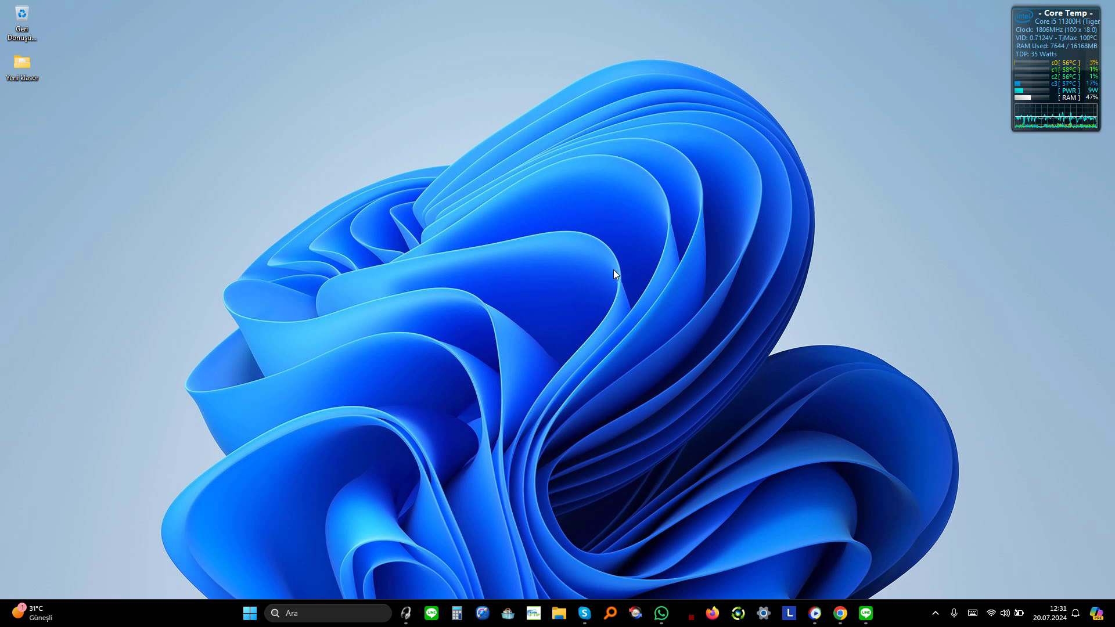
- Run regedit and go to the copied key HKEY_CURRENT_USER\Software\Microsoft\Windows\CurrentVersion\Explorer\Advanced
key("super+r")
type("reg")
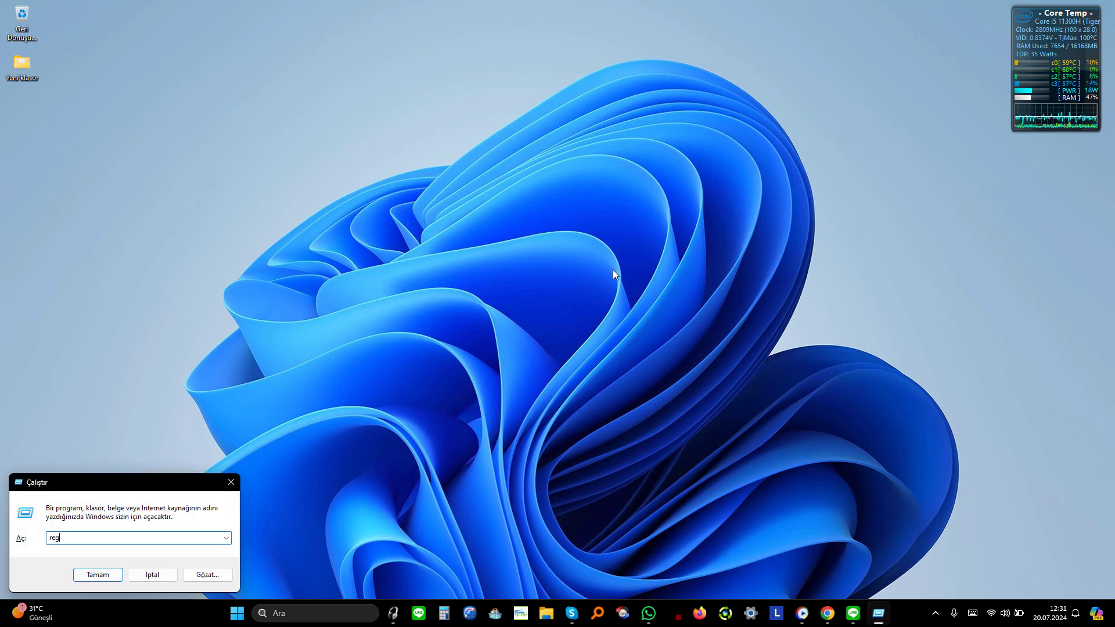
type("edit")
key("Return")
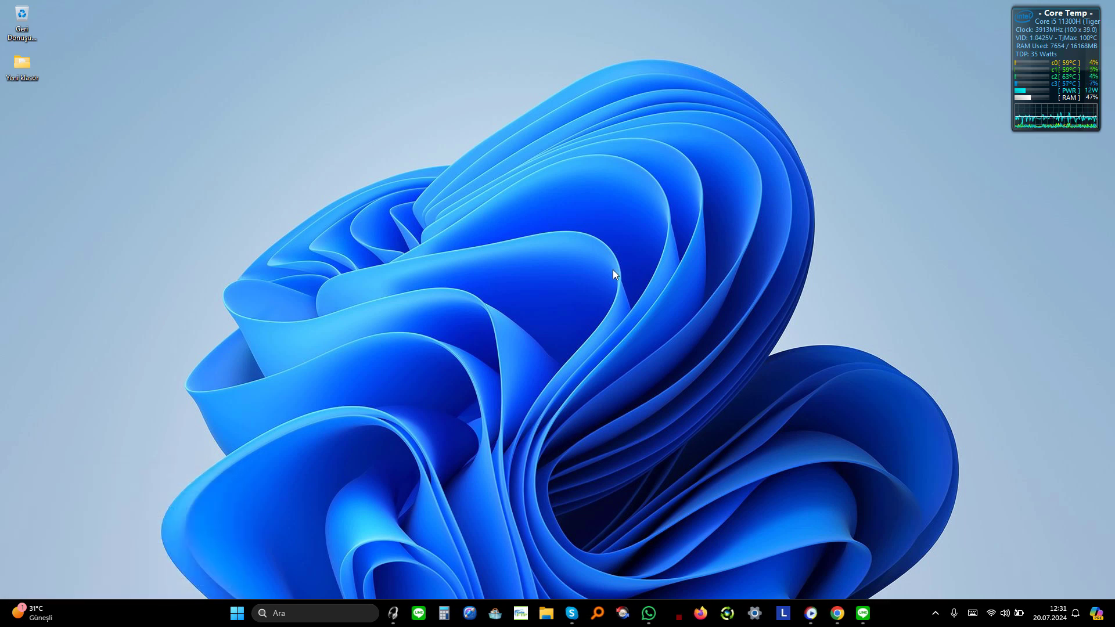
key("ctrl+v")
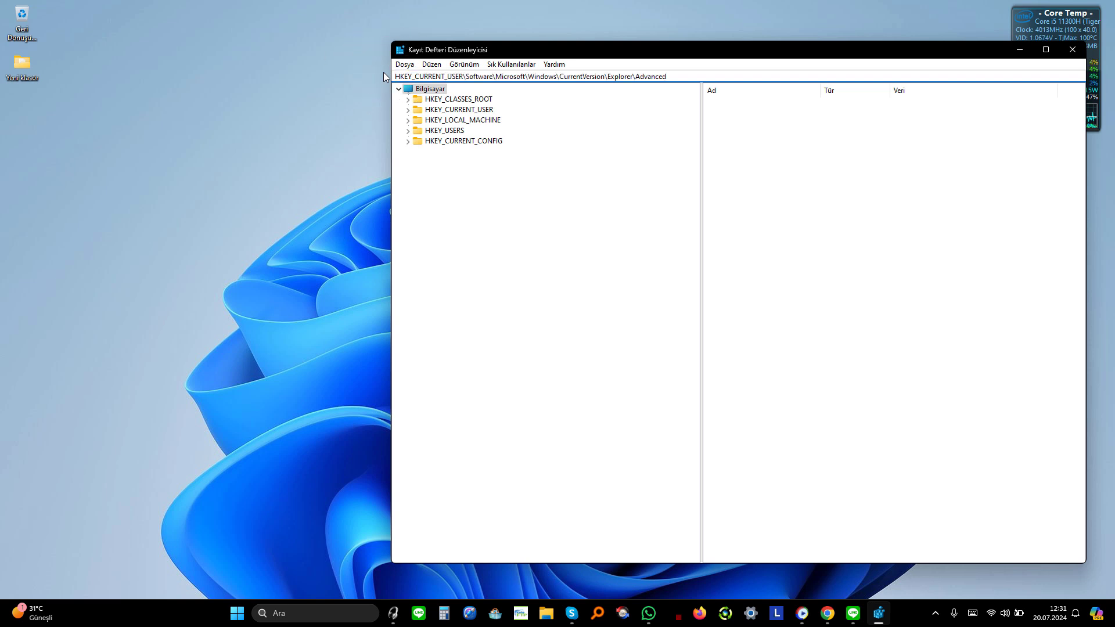
key("Return")
left_click_drag(522, 50, 408, 49)
- Check the value data of the PersistBrowsers DWORD in the Advanced key
left_click(626, 336)
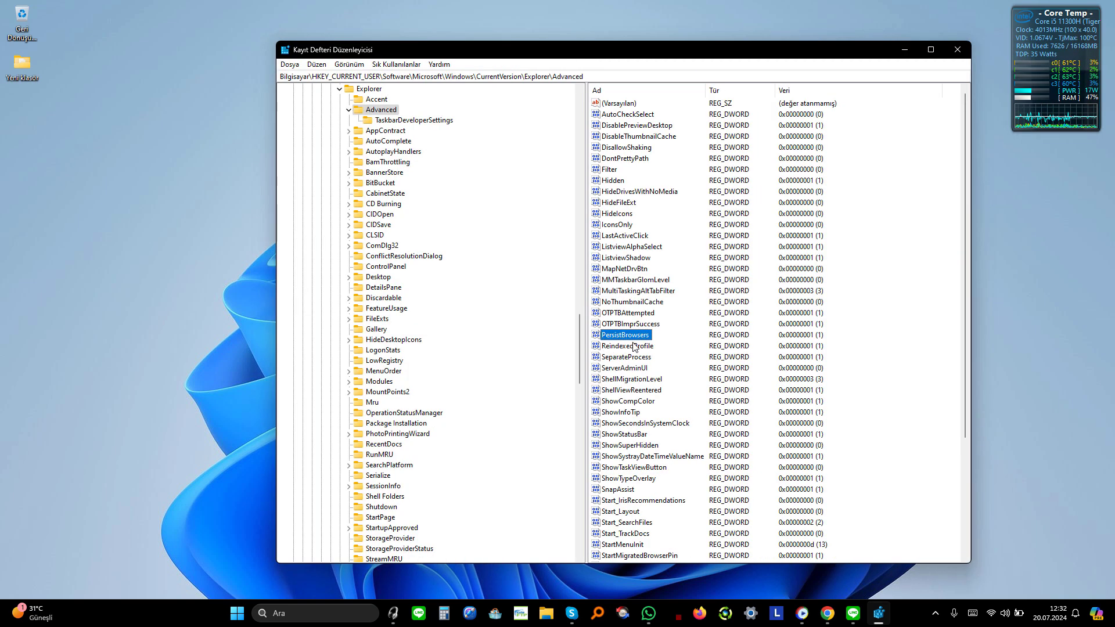
double_click(626, 336)
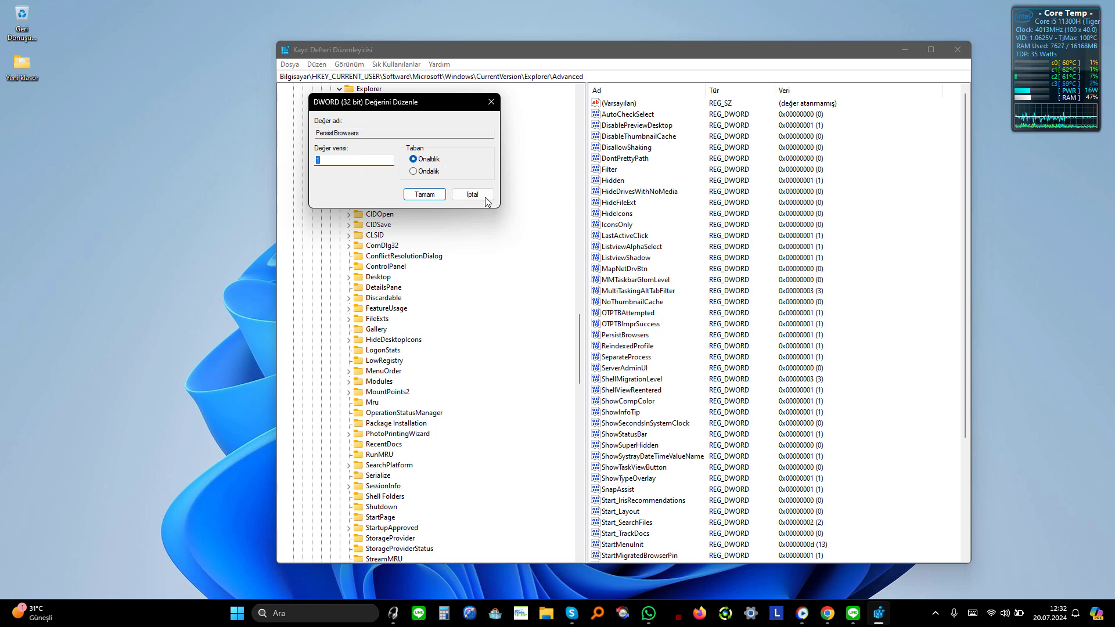
key("Return")
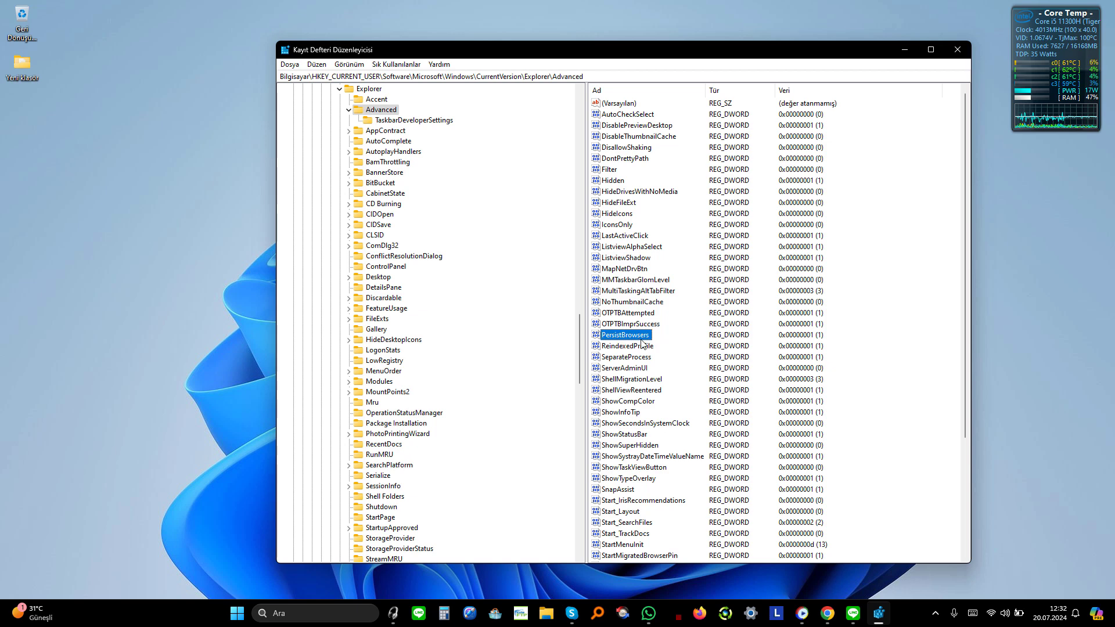
right_click(866, 356)
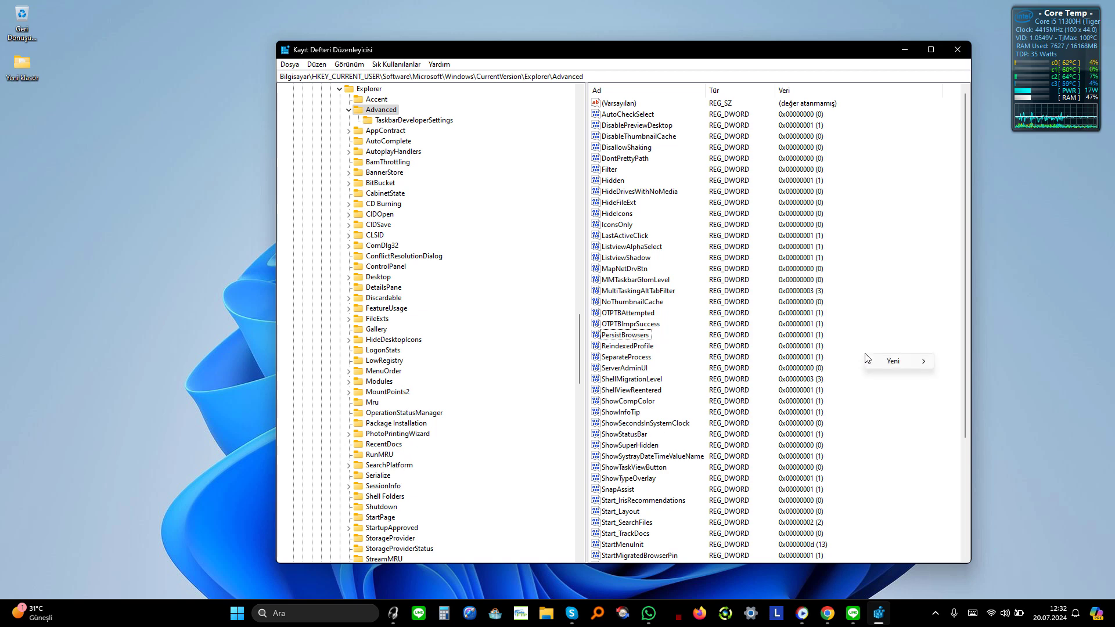
left_click(906, 440)
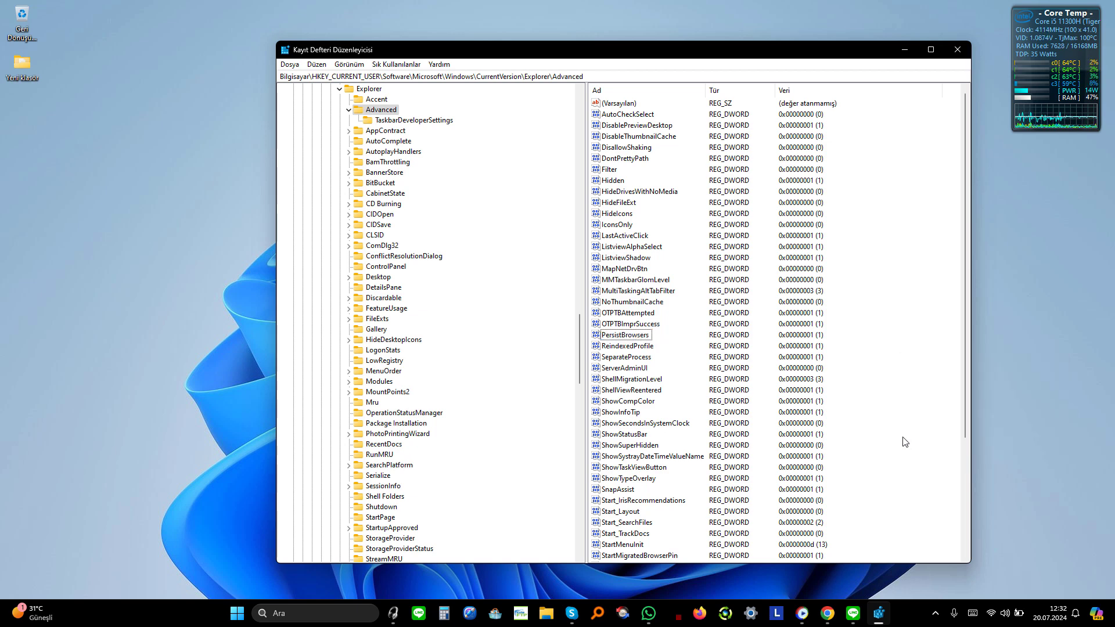
left_click(627, 336)
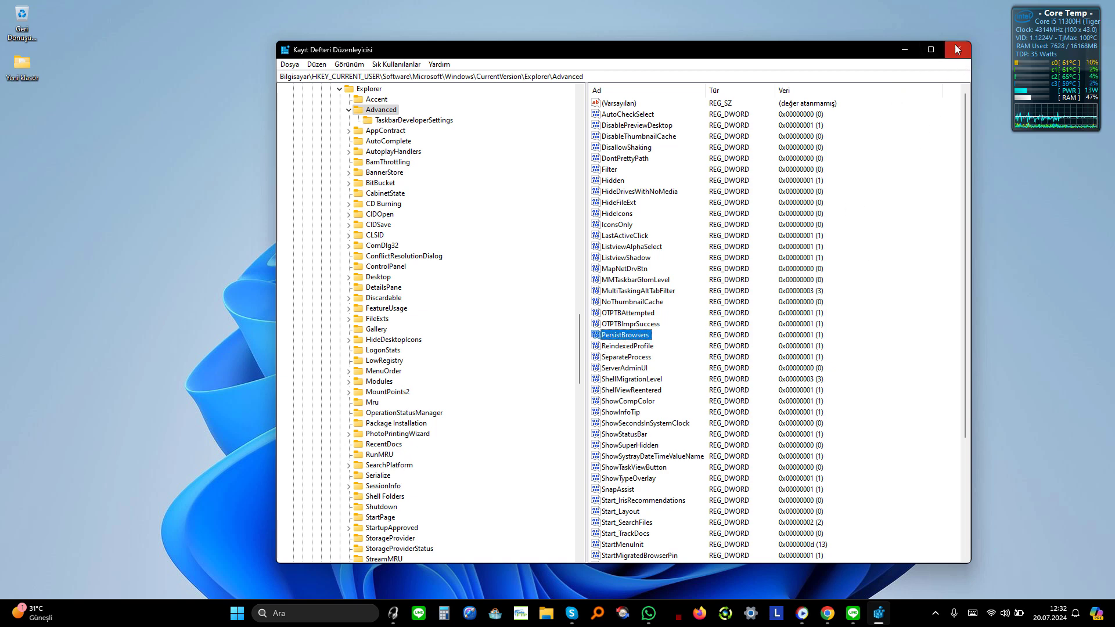
- Set the value data of the PersistBrowsers DWORD to 0
double_click(643, 335)
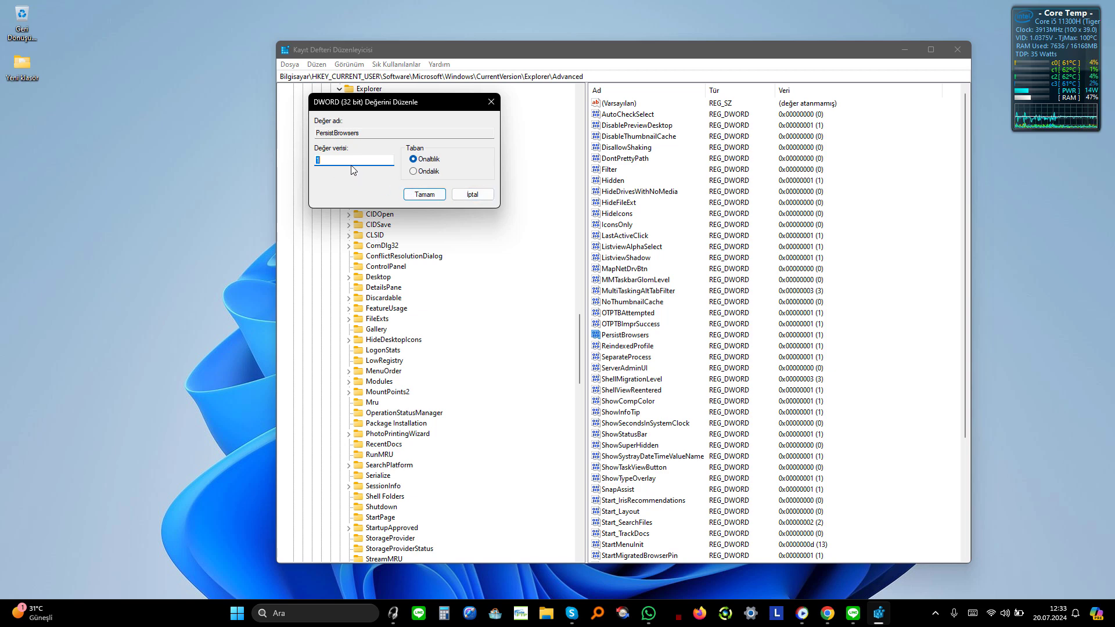
left_click(409, 196)
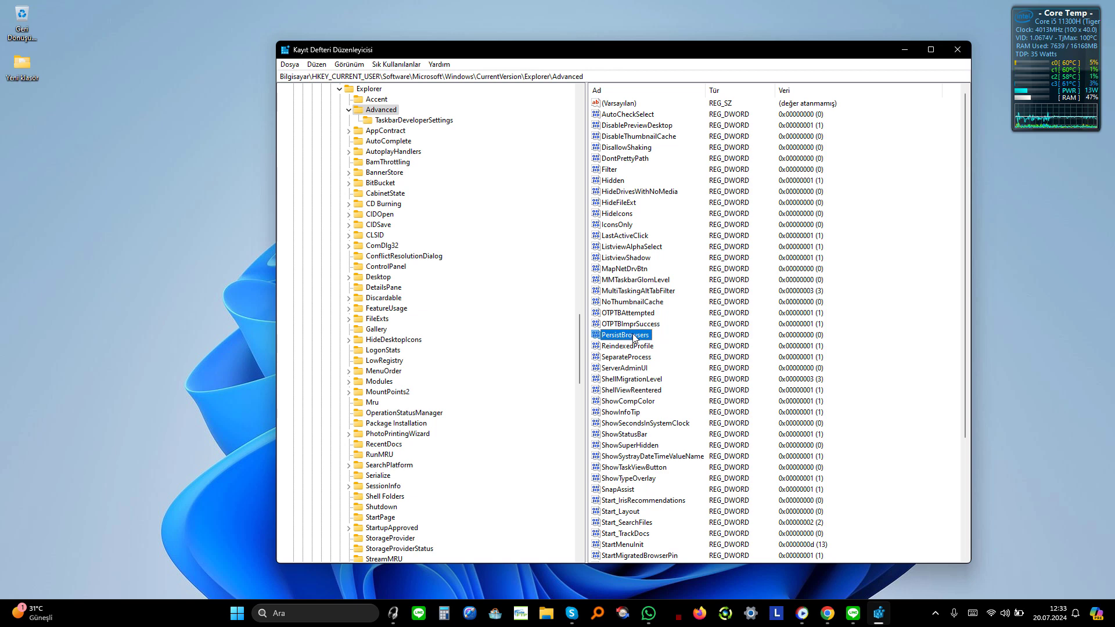
- Set the value data of the PersistBrowsers DWORD to 1 and close the Registry Editor
double_click(626, 335)
type("1")
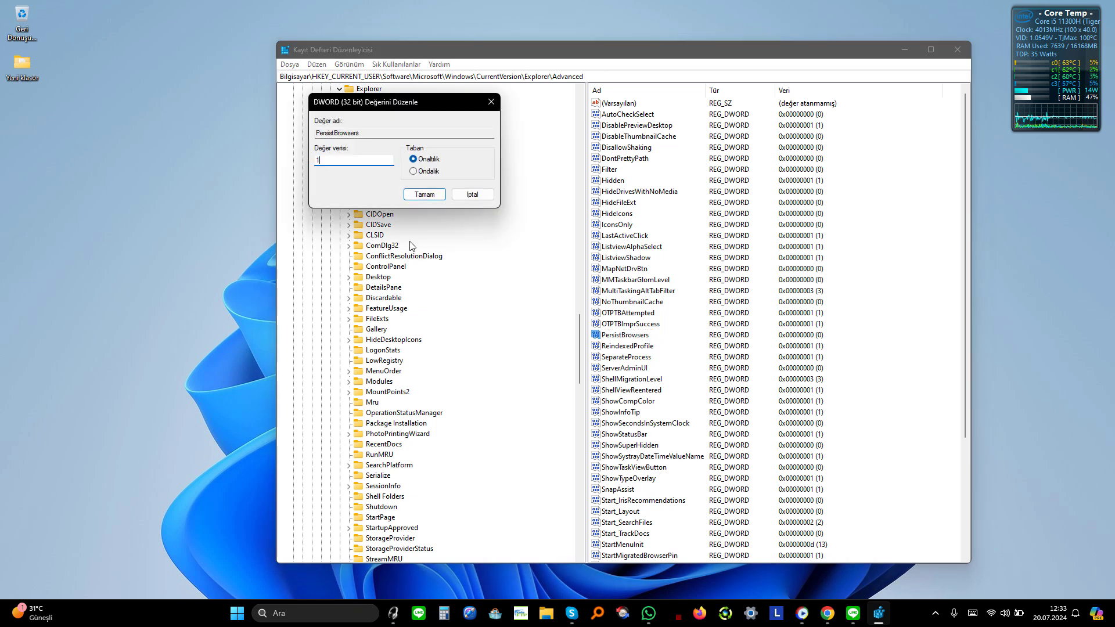
left_click(415, 196)
left_click(957, 50)
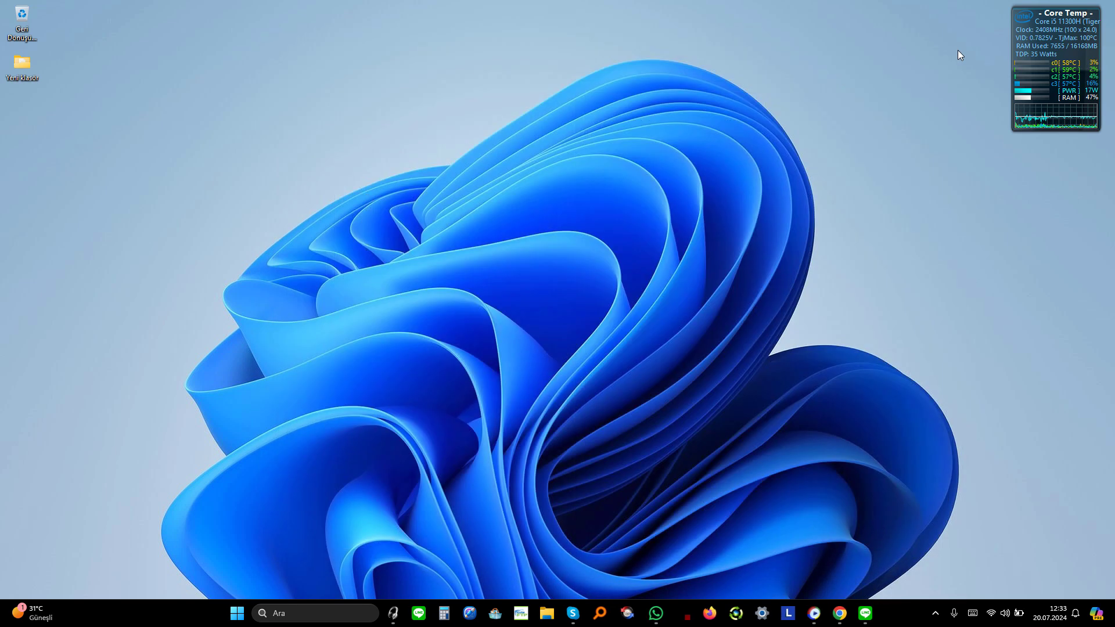
- Switch to Chrome, download kaldigi_yerden_devam.rar from the end of the article to the Desktop, and minimize the browser
left_click(840, 613)
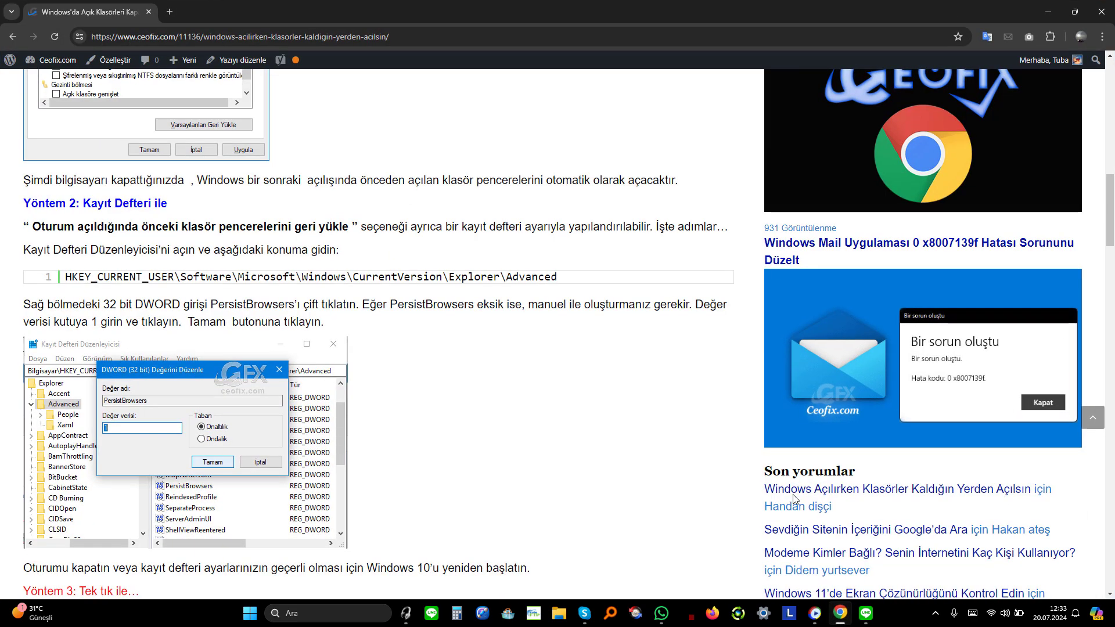
scroll(632, 349, "down", 5)
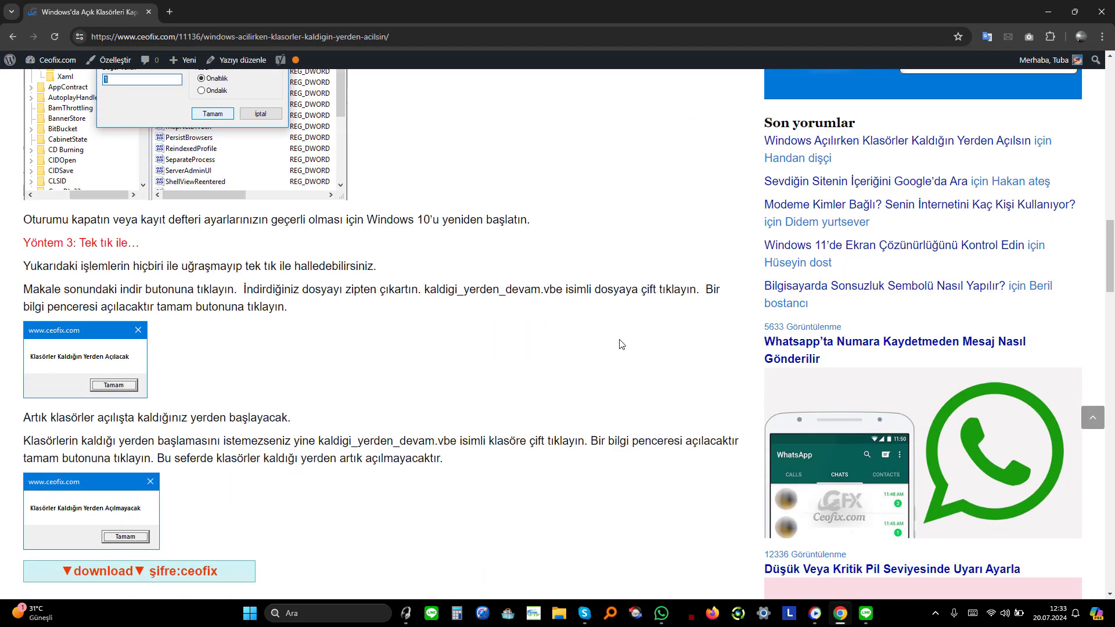
scroll(615, 290, "down", 2)
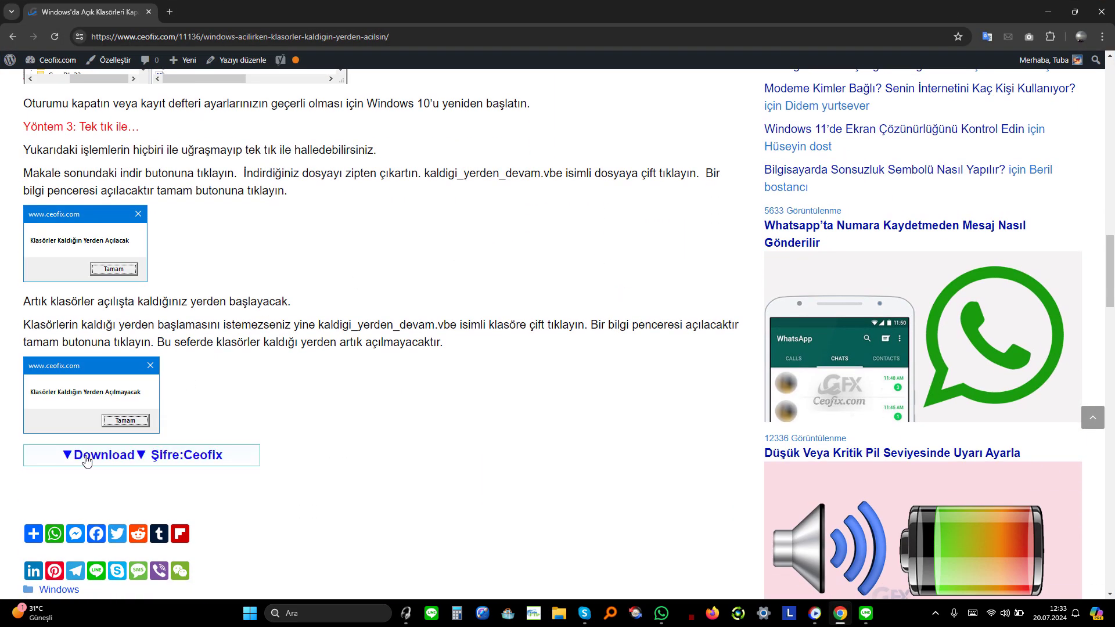
left_click(104, 462)
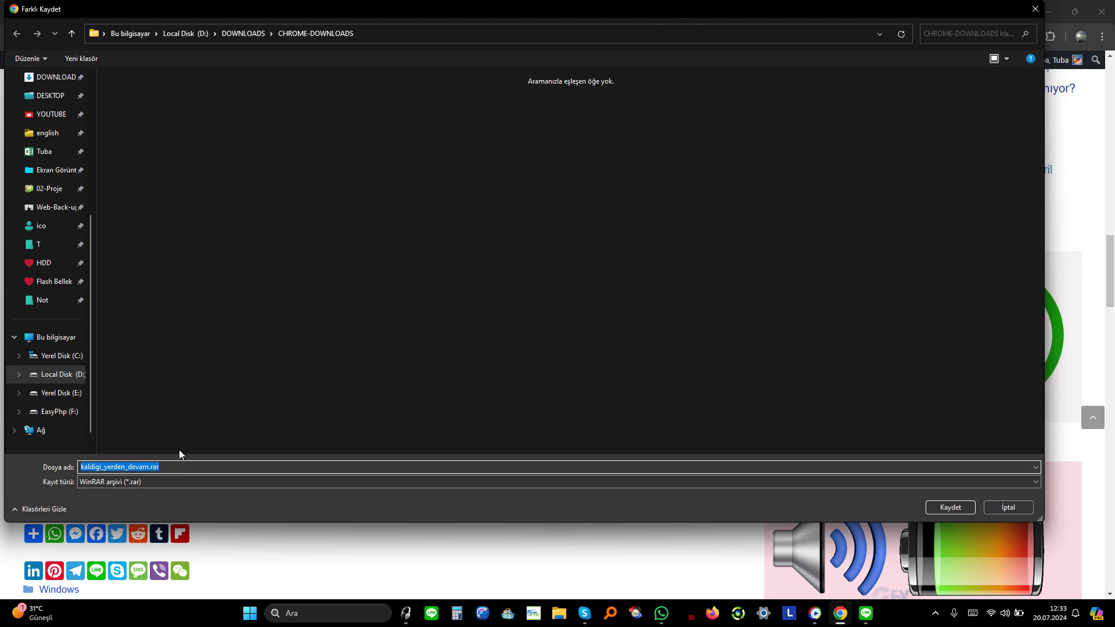
scroll(58, 348, "up", 4)
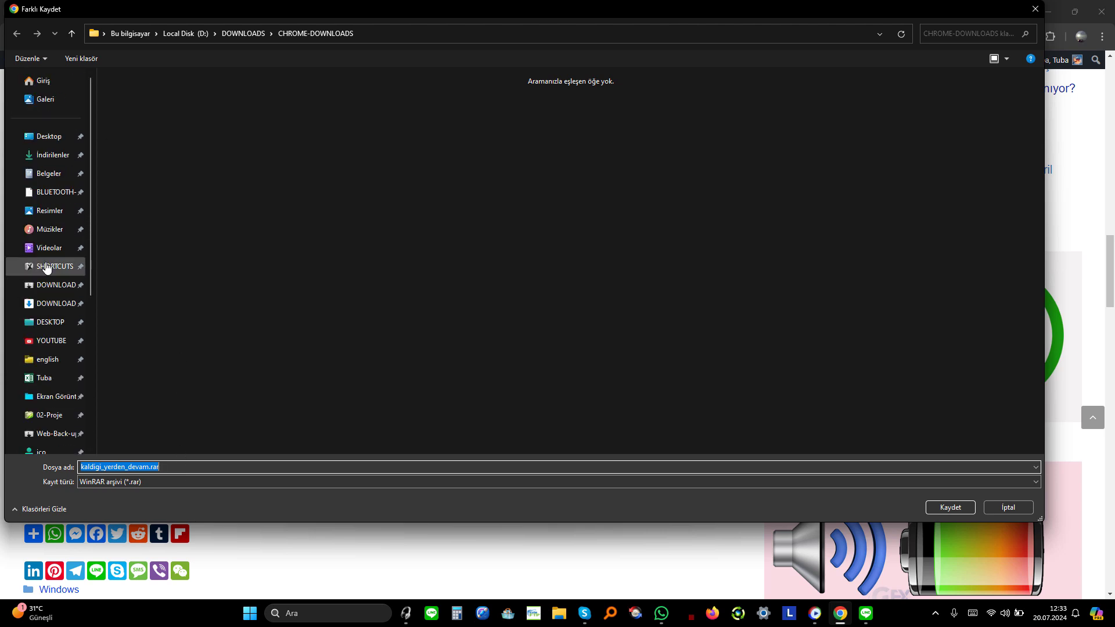
left_click(49, 136)
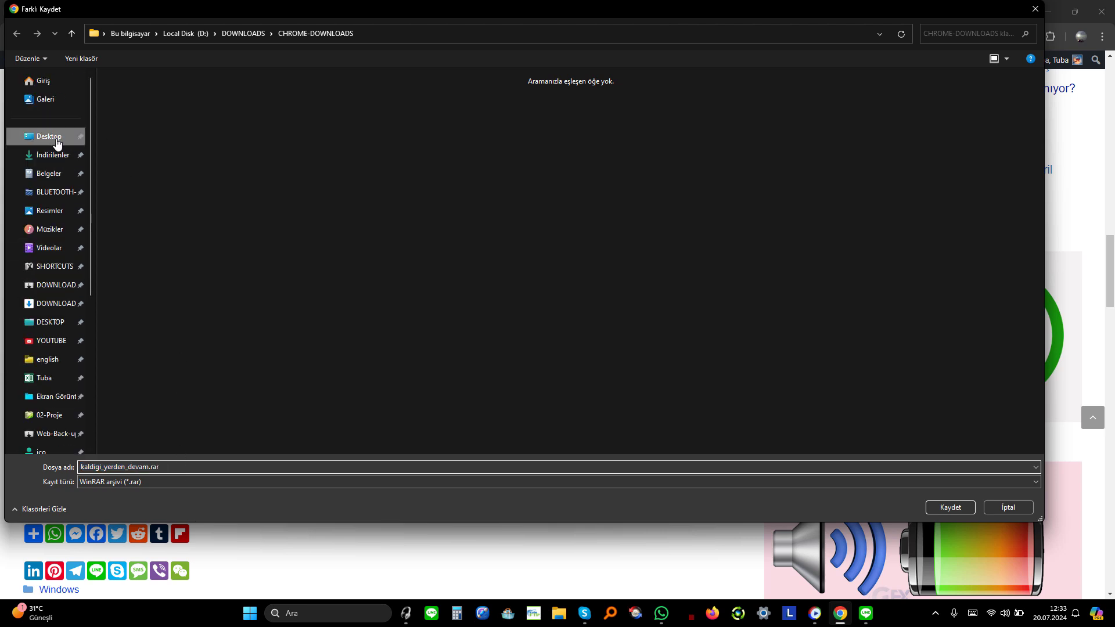
left_click(942, 510)
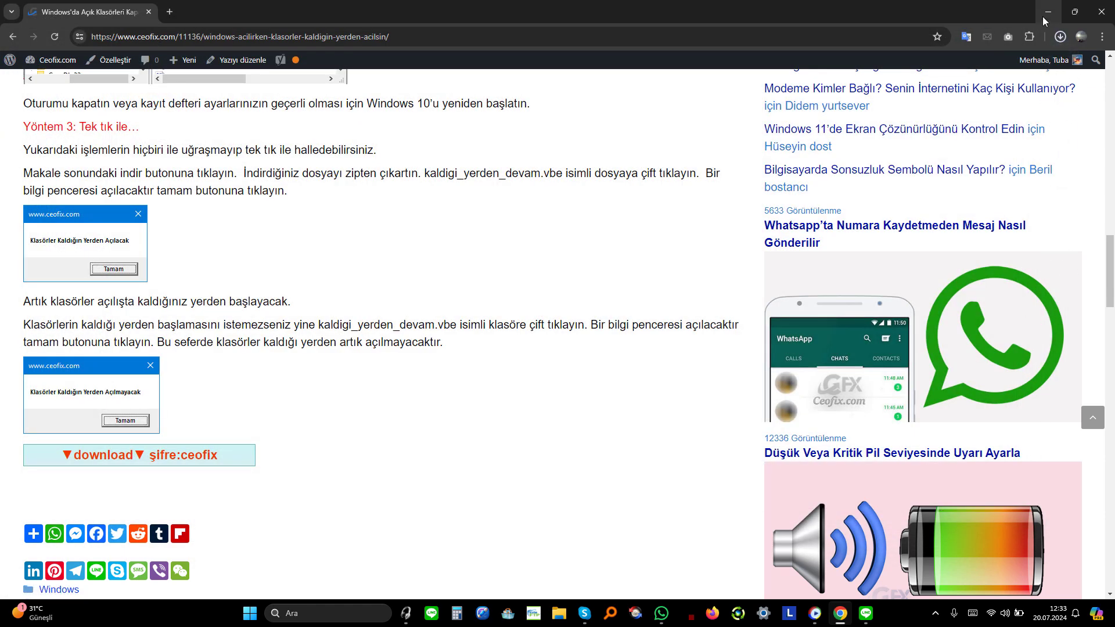
left_click(1043, 16)
- Extract kaldigi_yerden_devam.rar on the desktop with WinRAR, entering the archive password
right_click(33, 117)
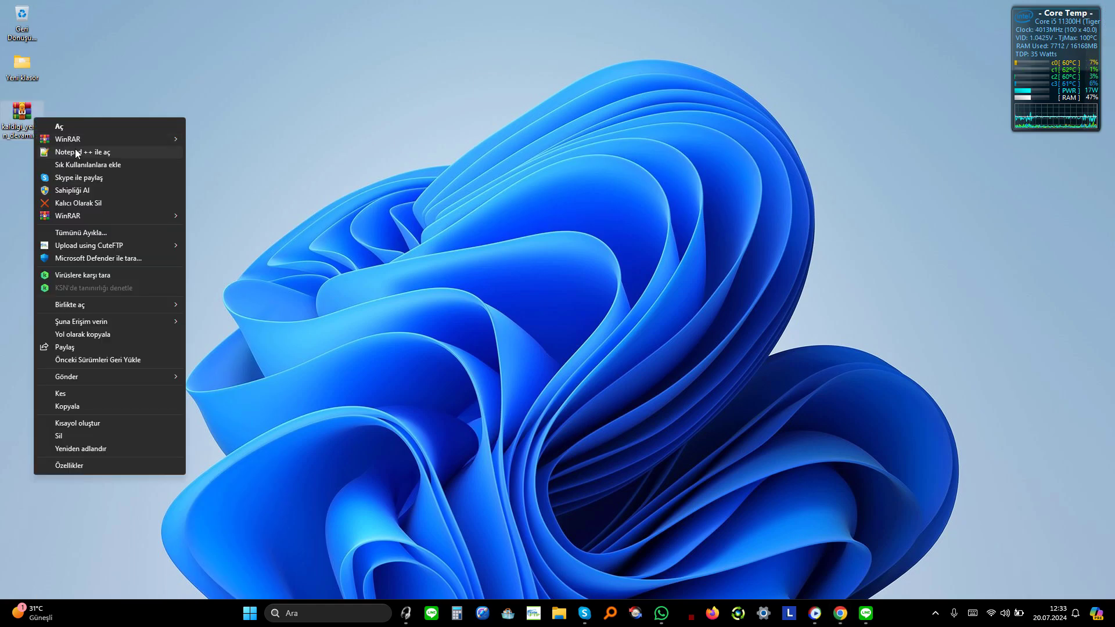
mouse_move(93, 139)
left_click(244, 143)
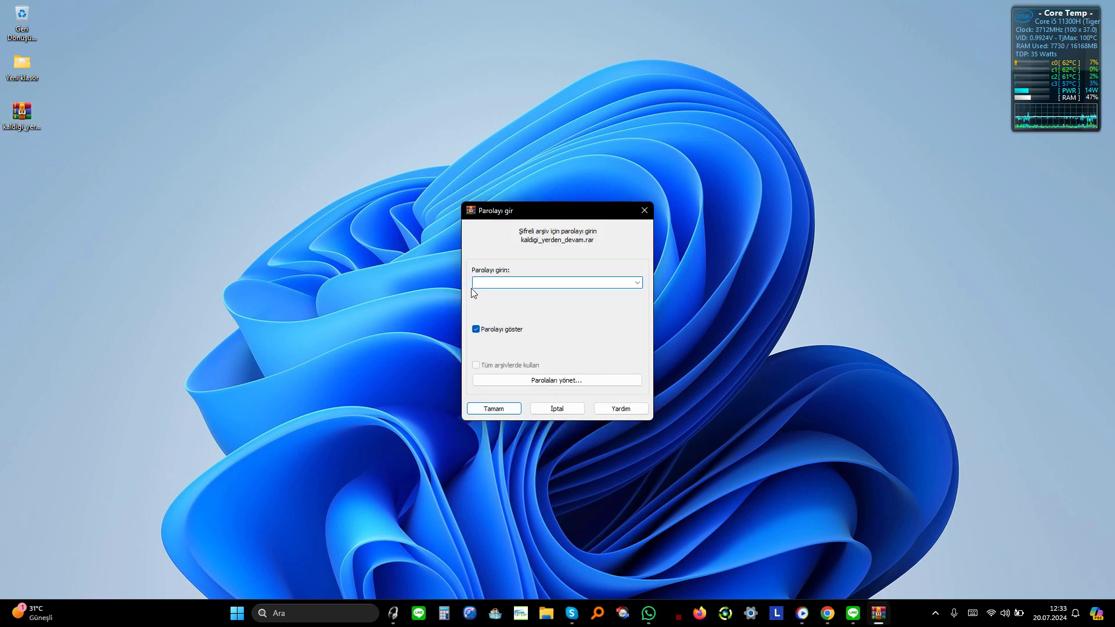
type("ceofix")
left_click(482, 408)
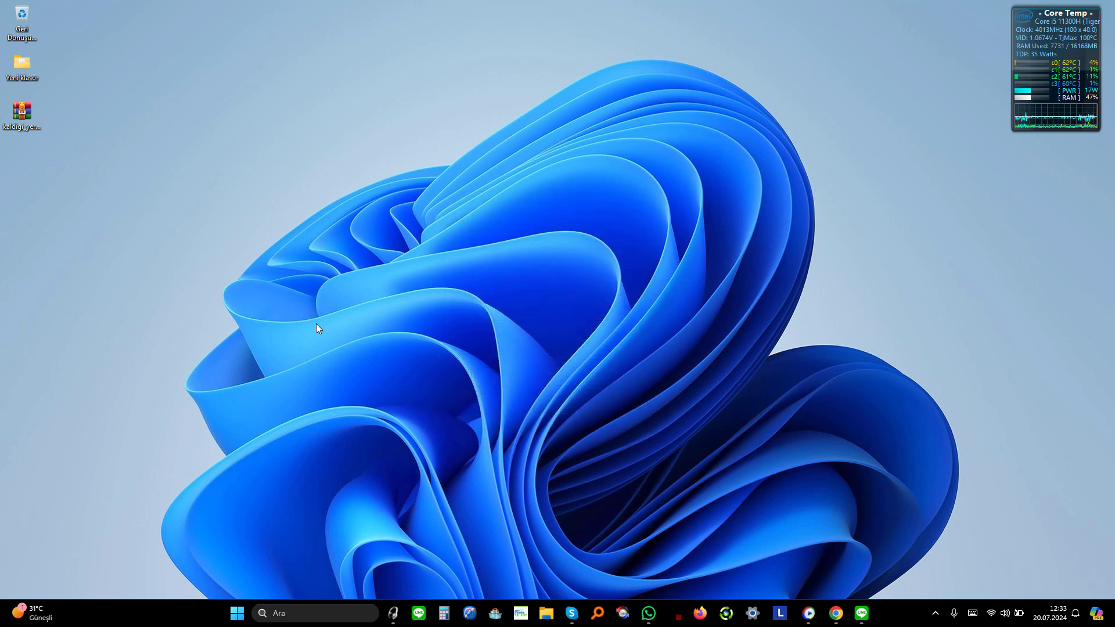
- Open the extracted kaldigi_yerden_devam folder and extract kaldigi_yerden_devam.zip in place, entering the archive password
double_click(33, 165)
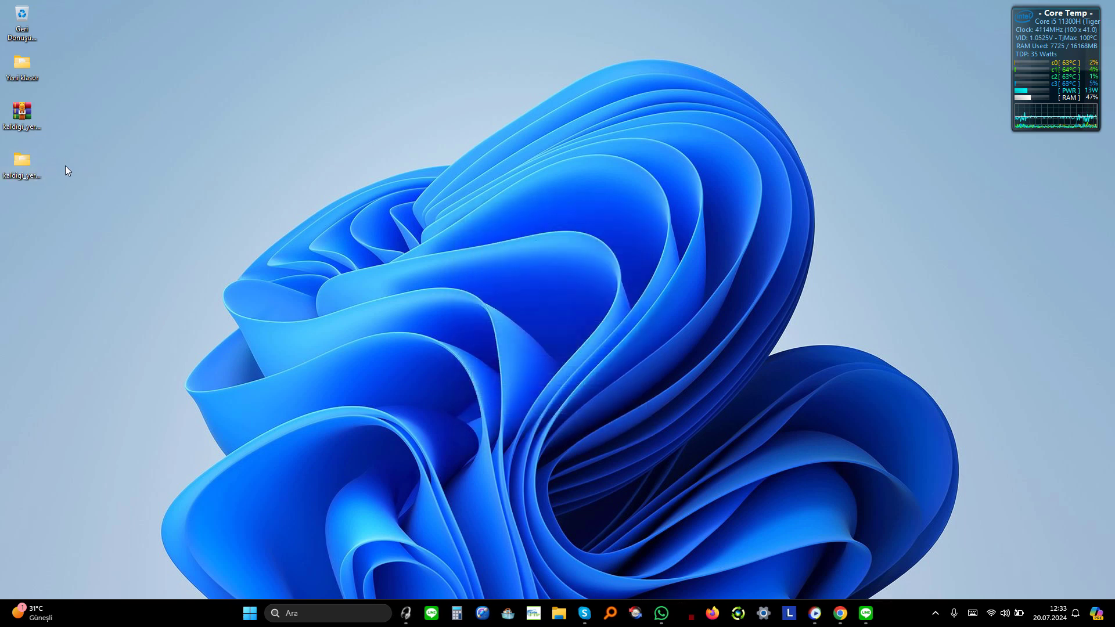
right_click(447, 130)
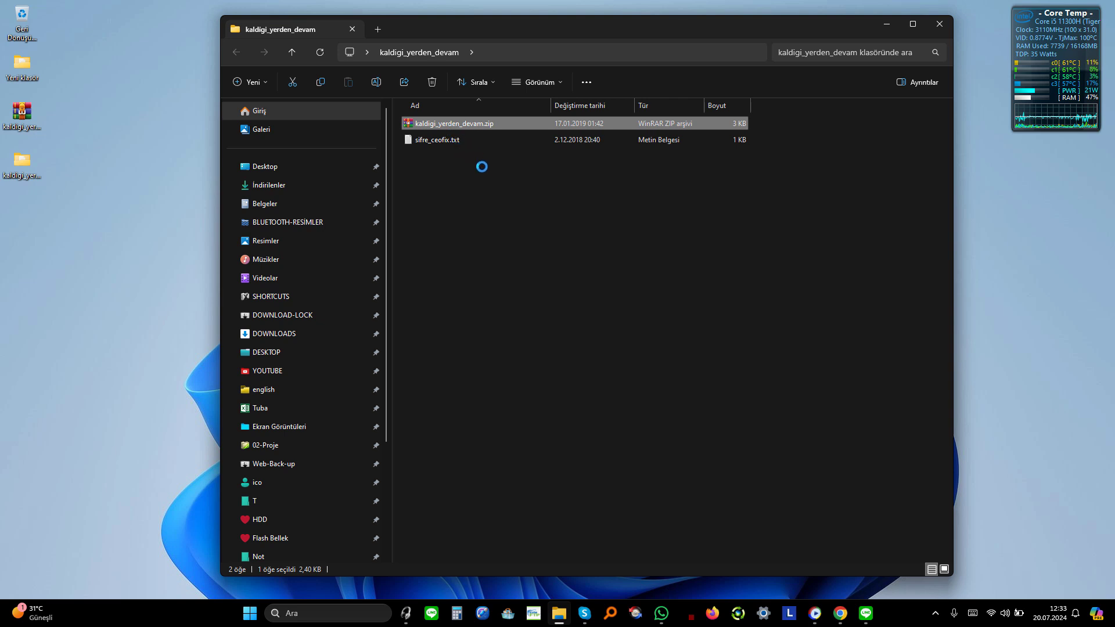
mouse_move(508, 149)
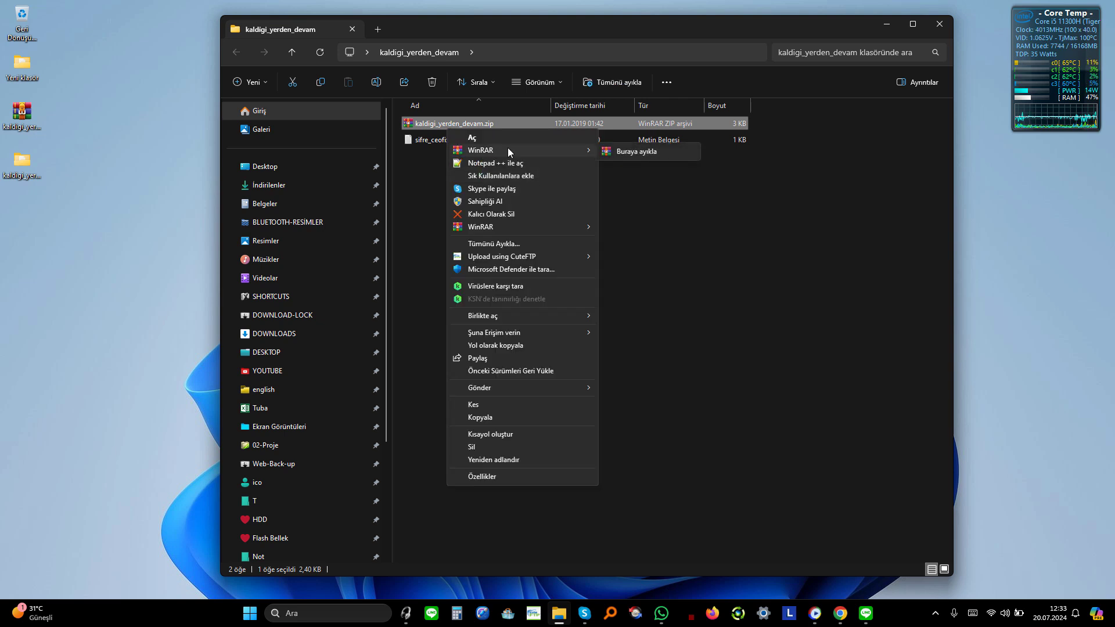
left_click(629, 155)
type("ceofix")
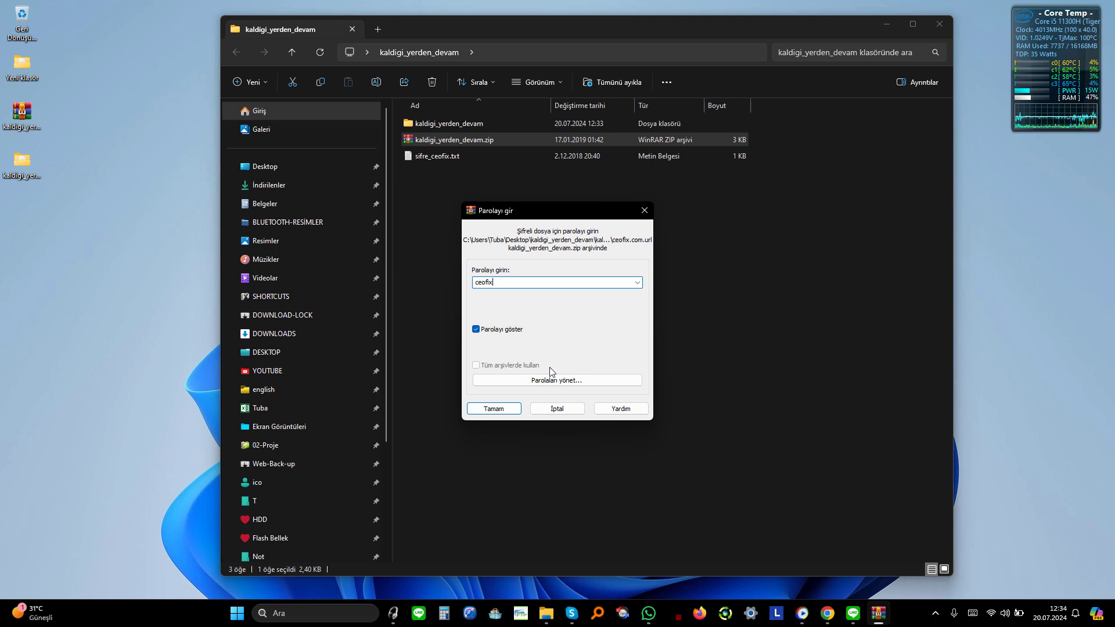
left_click(483, 409)
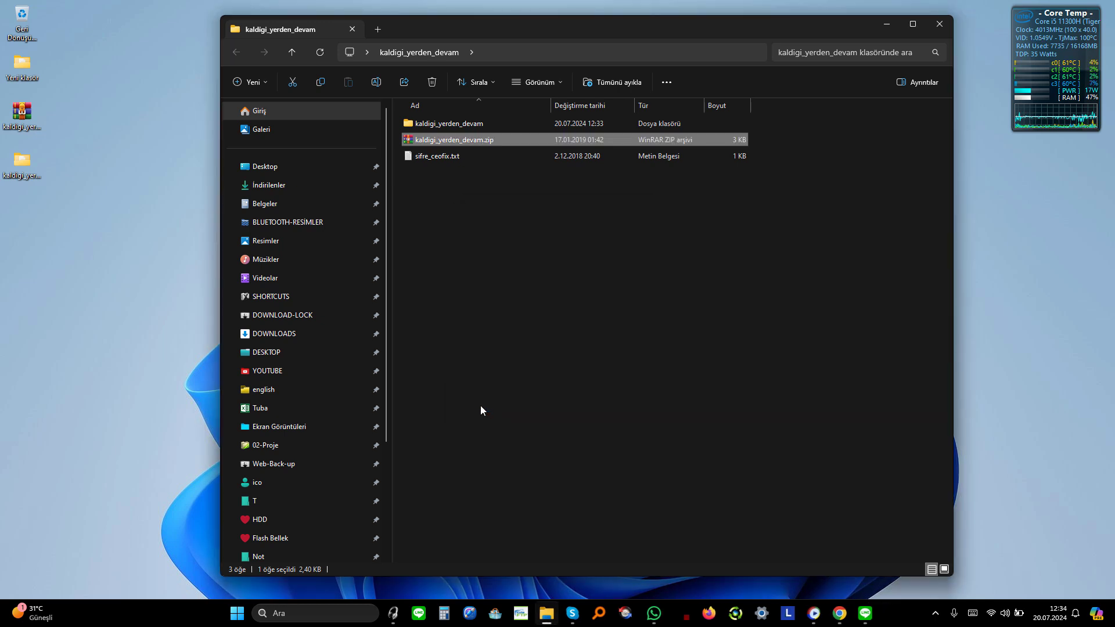
- Open the inner kaldigi_yerden_devam folder and run kaldigi_yerden_devam.vbe to switch off reopening folders at sign-in
double_click(455, 119)
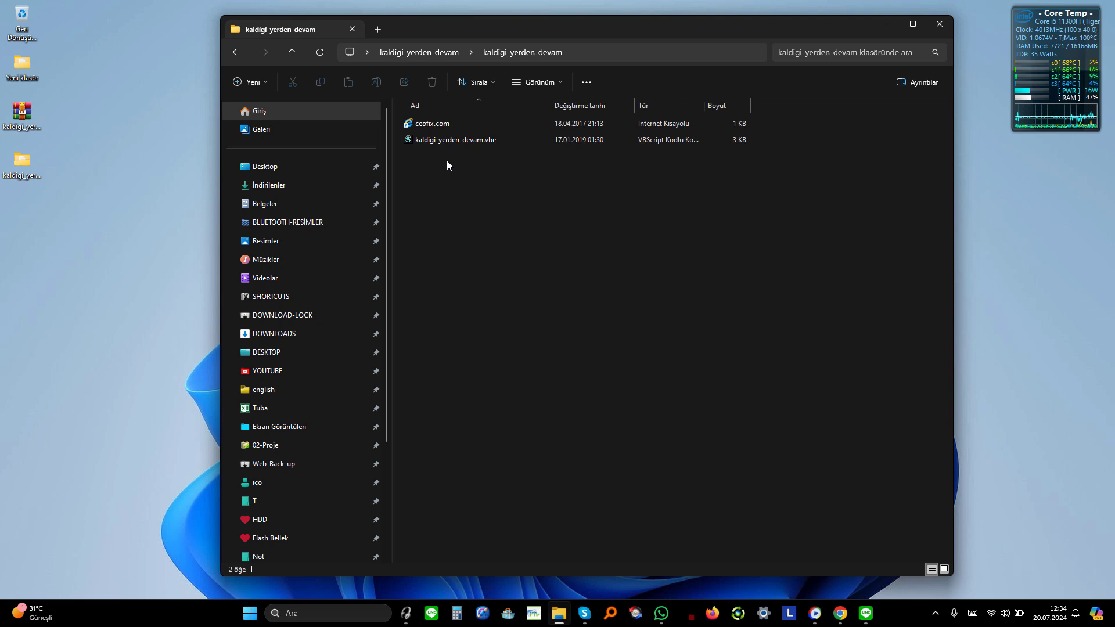
left_click(455, 139)
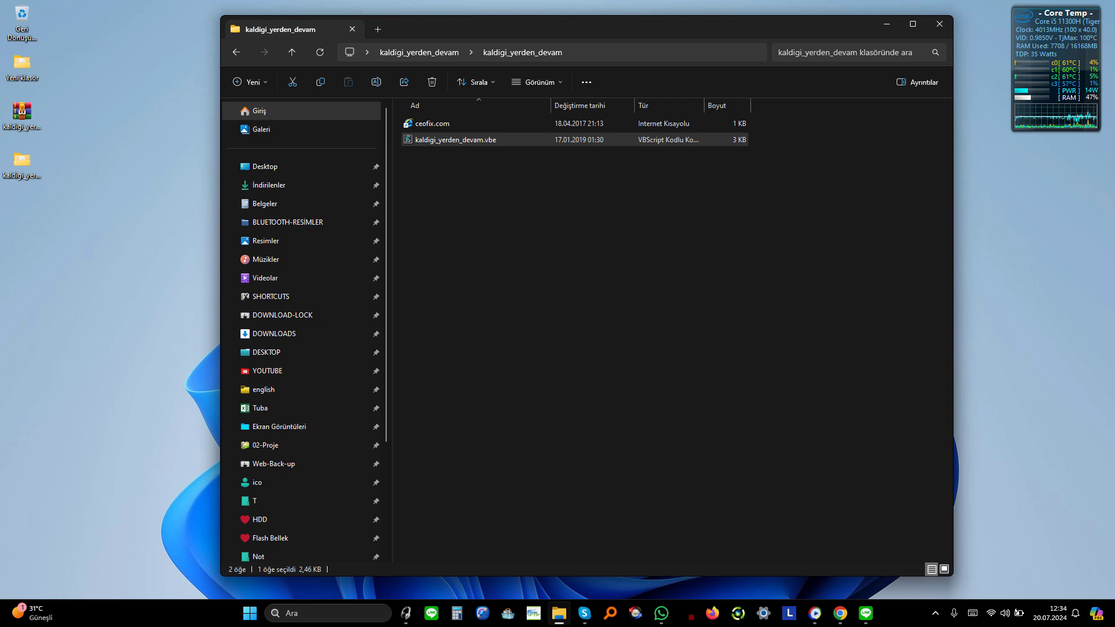
key("Return")
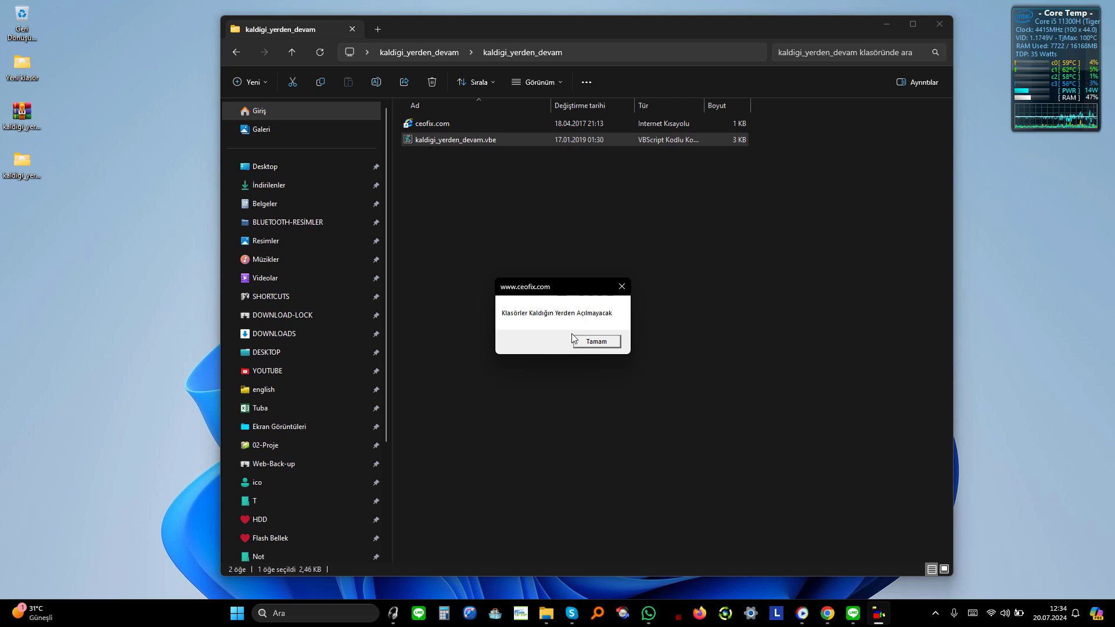
left_click(597, 342)
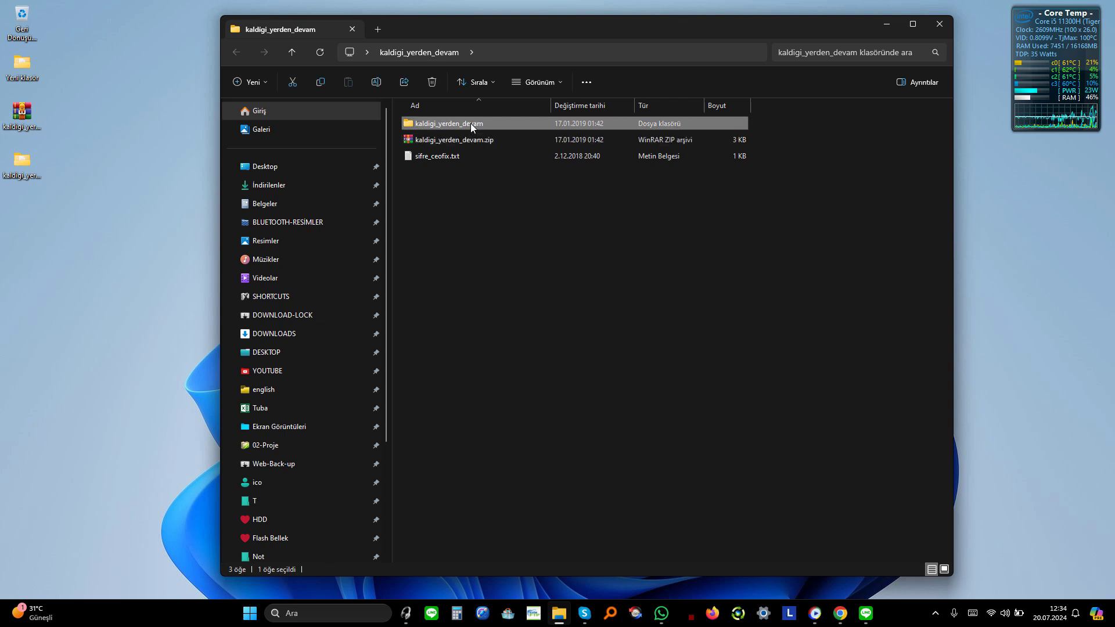
- Run kaldigi_yerden_devam.vbe from the inner folder again to switch reopening folders at sign-in back on
double_click(471, 123)
left_click(463, 141)
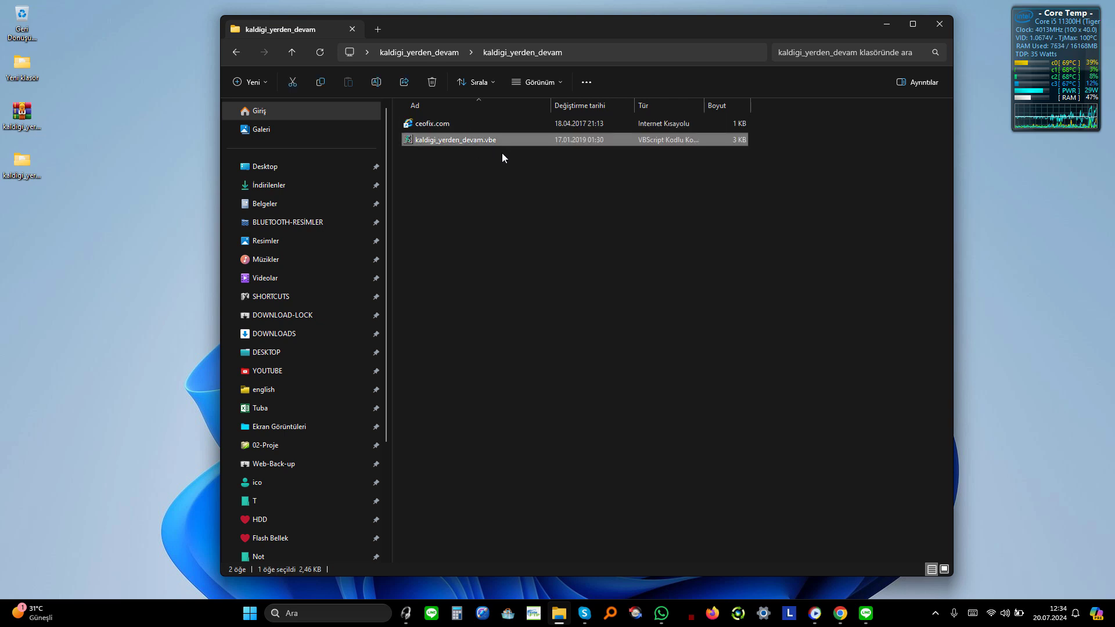
double_click(474, 142)
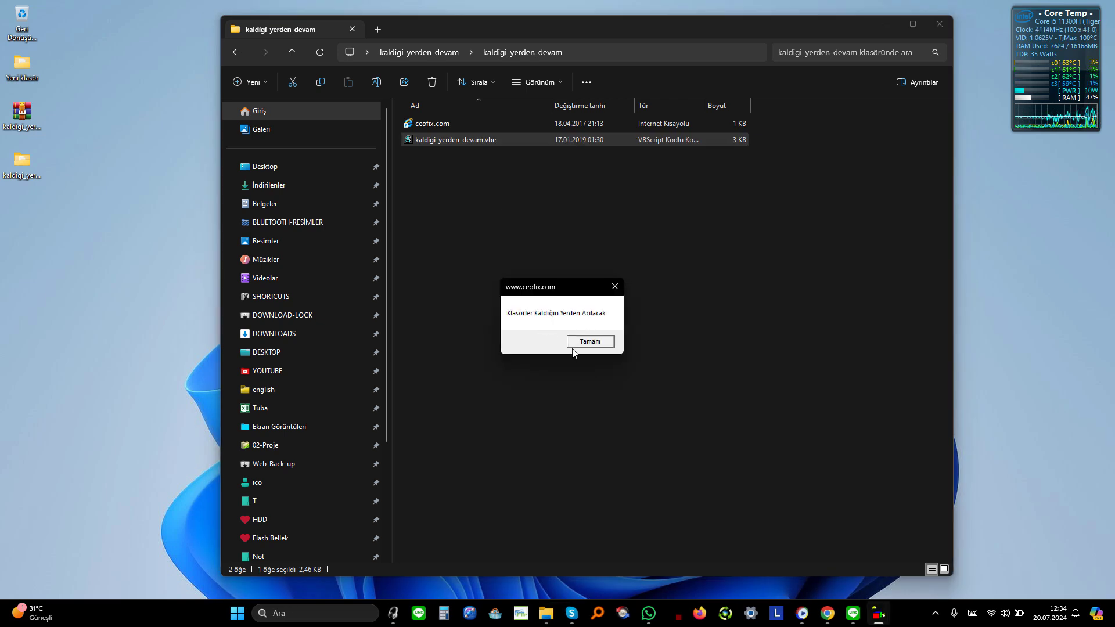
left_click(580, 343)
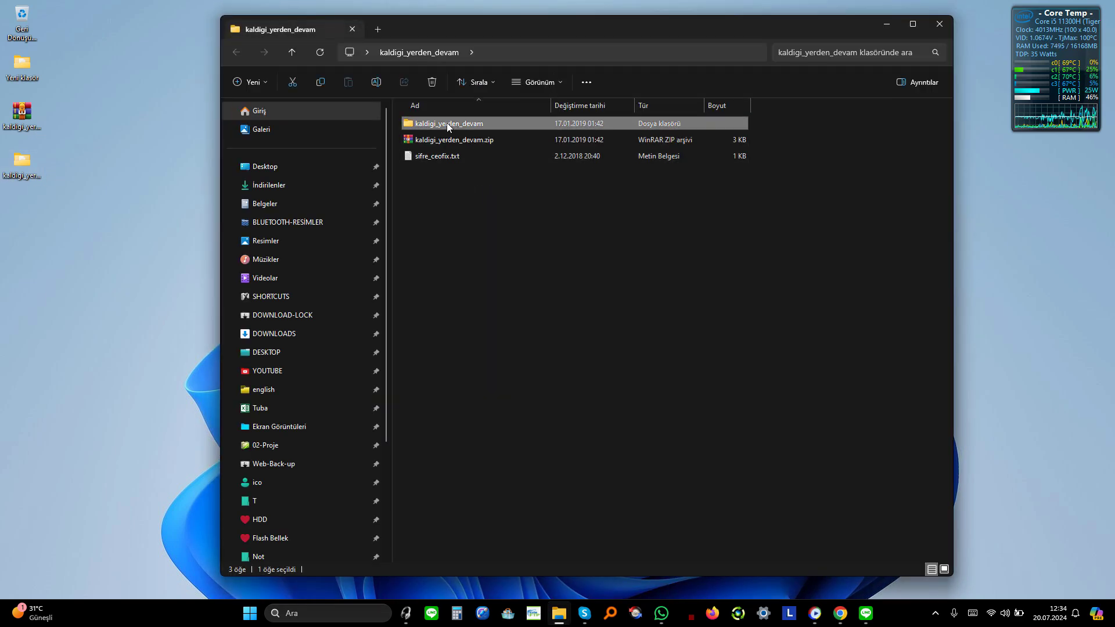
- Run kaldigi_yerden_devam.vbe from the inner folder once more to disable folder reopening again
double_click(447, 123)
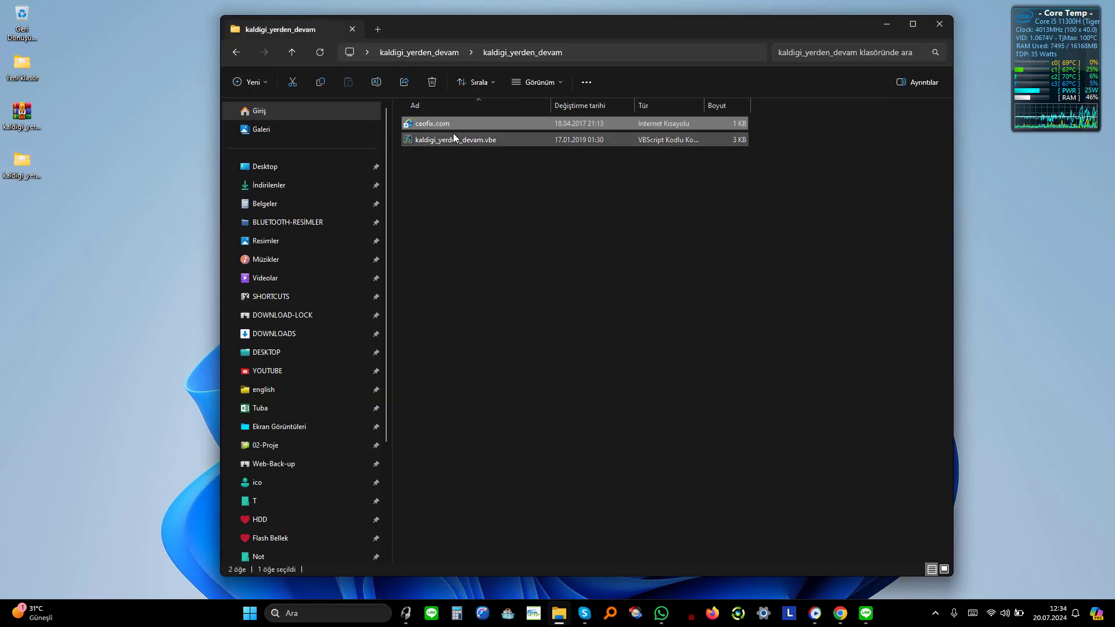
left_click(456, 143)
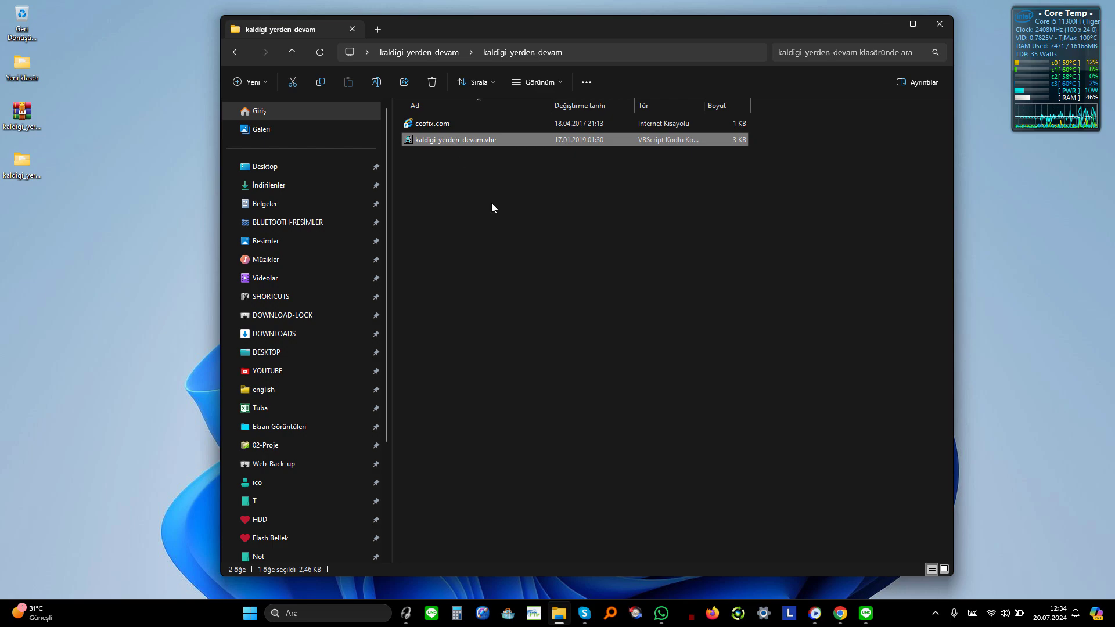
key("Return")
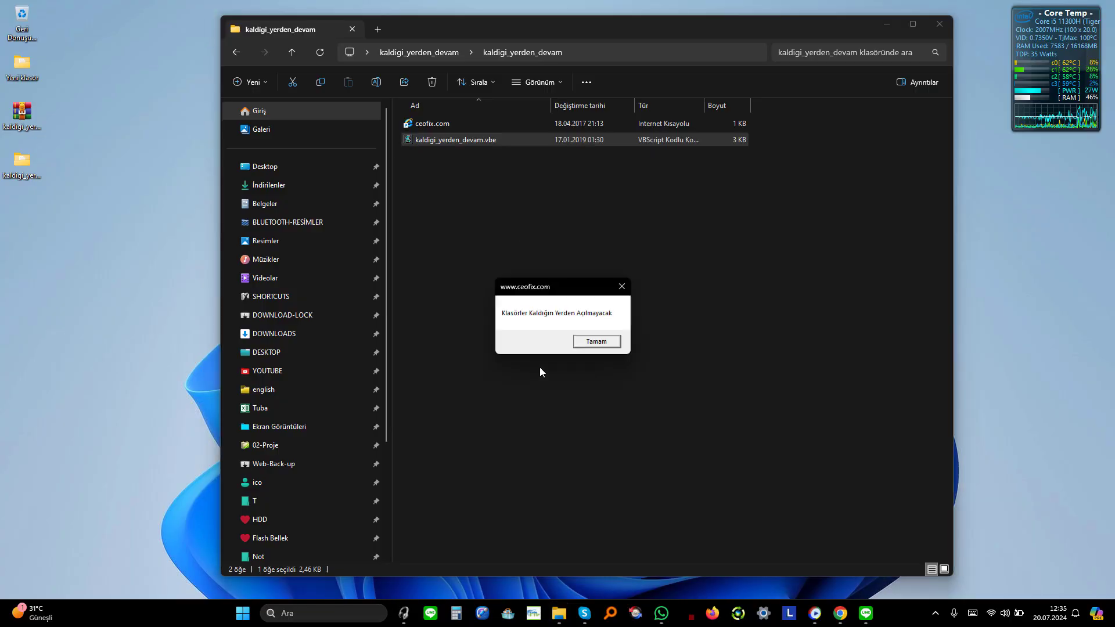
left_click(588, 342)
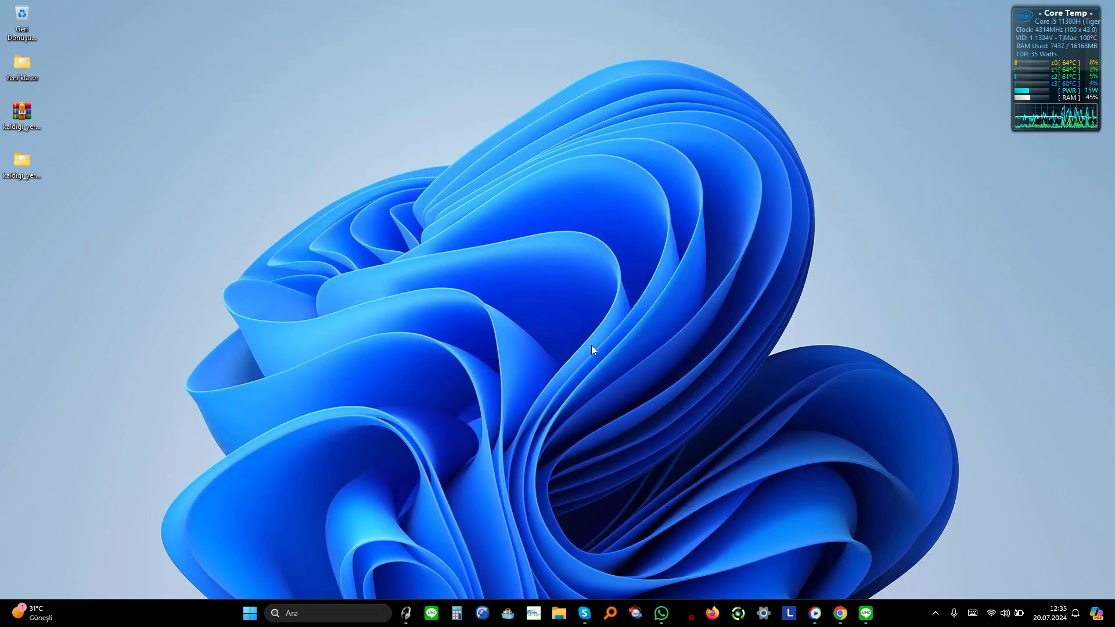